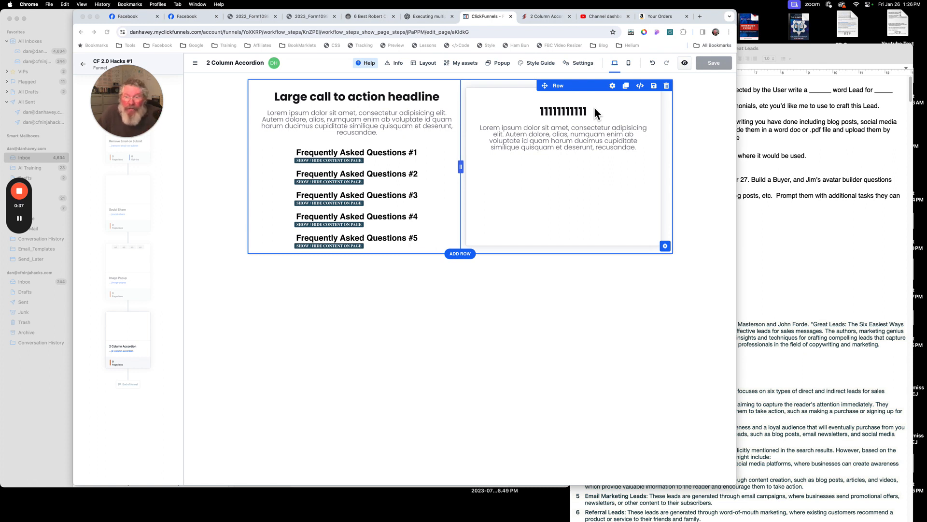
- Select the right column of the accordion row and review its border and shadow settings
click(692, 102)
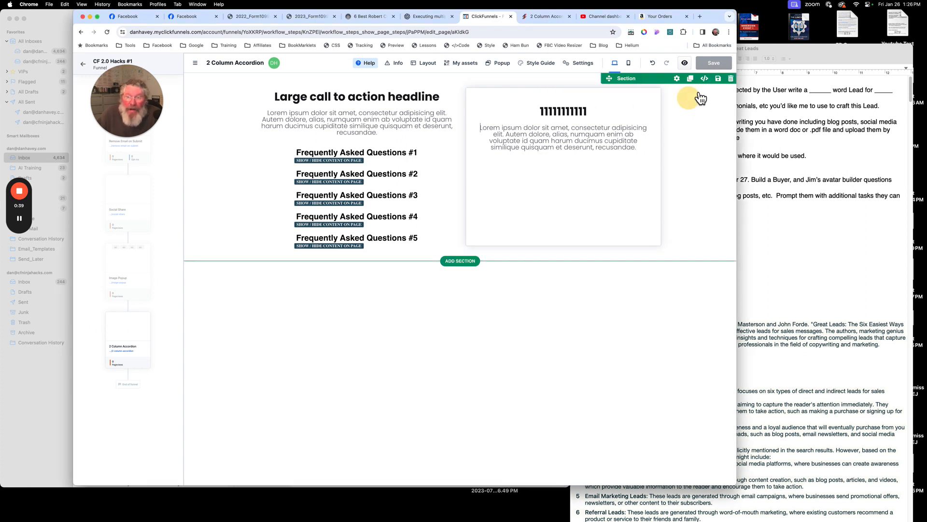
click(654, 98)
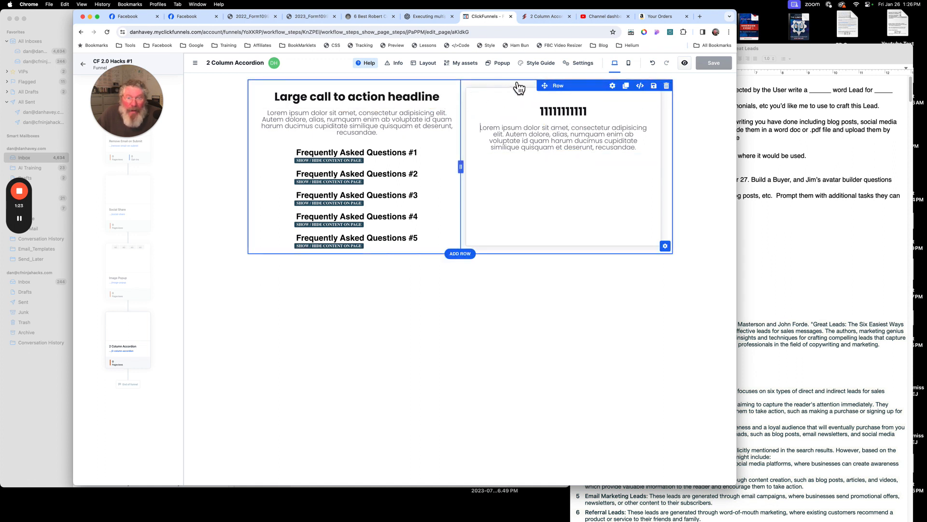
click(670, 251)
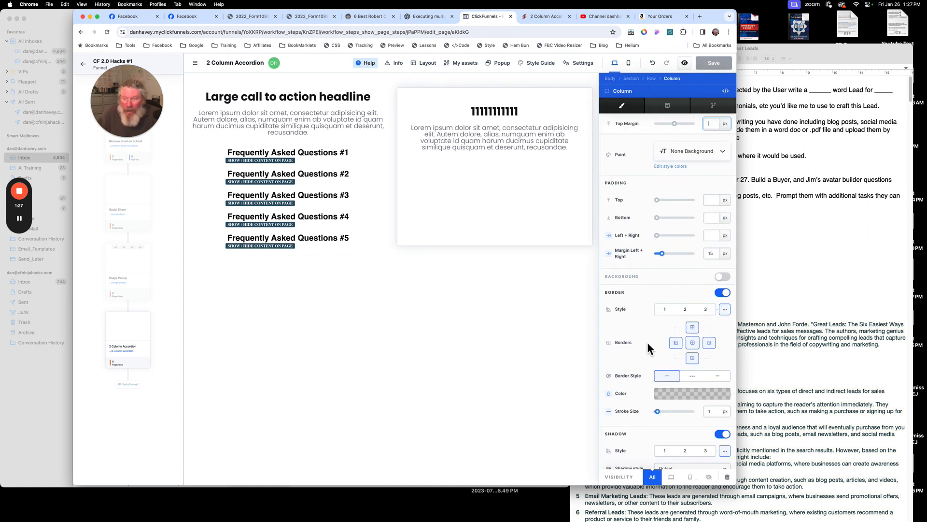
scroll(646, 340, down, 1)
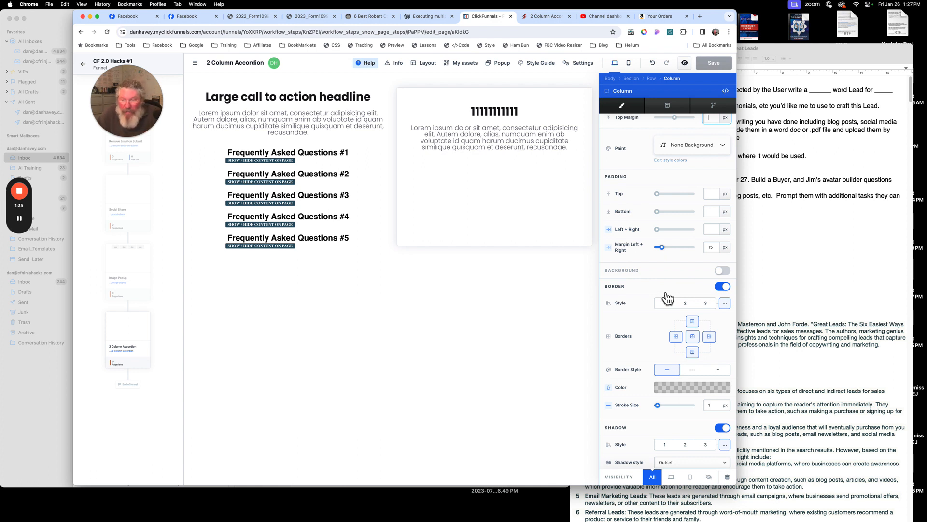
scroll(635, 401, down, 4)
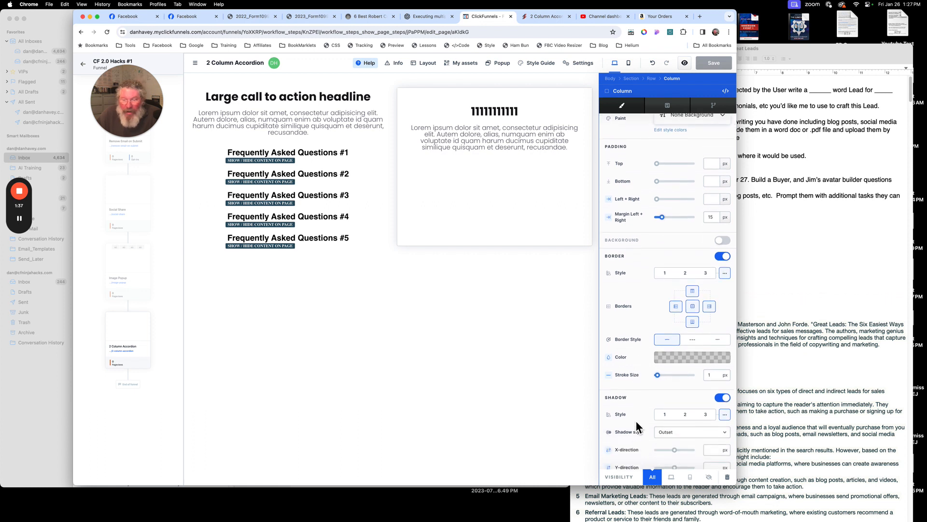
scroll(647, 448, down, 3)
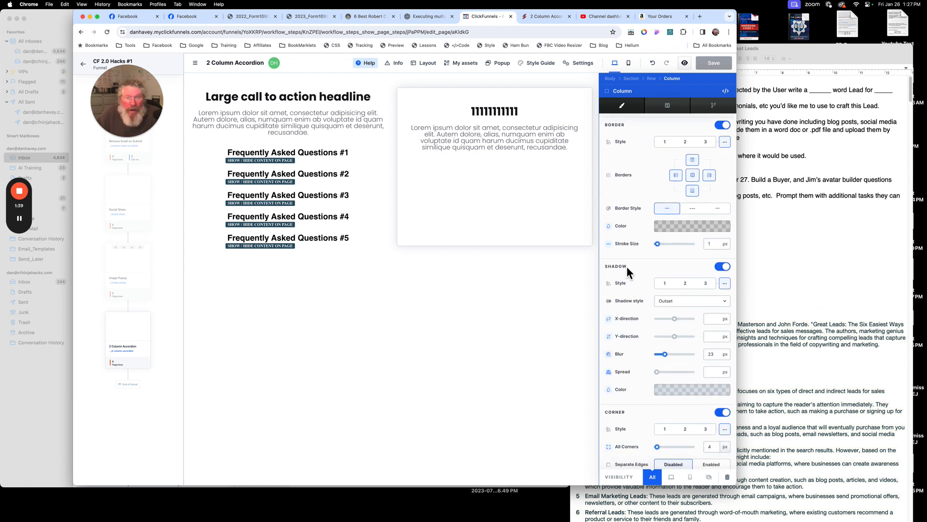
click(537, 231)
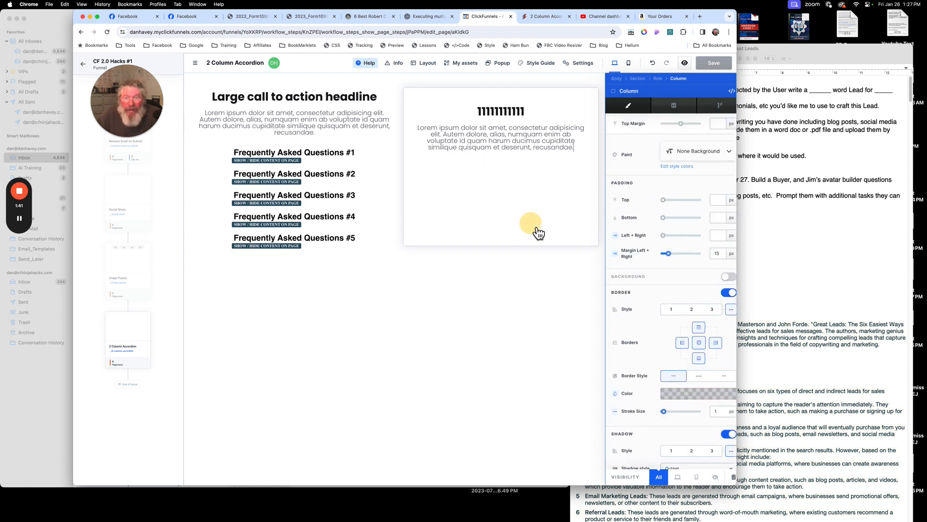
mouse_move(626, 114)
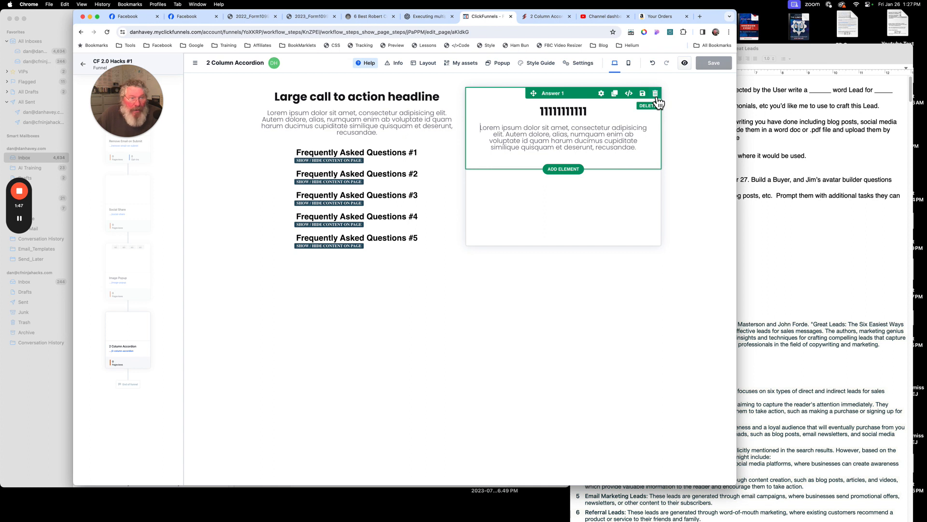
- Try adding a full-width section with a headline and an image inside the Answer 1 block
click(568, 171)
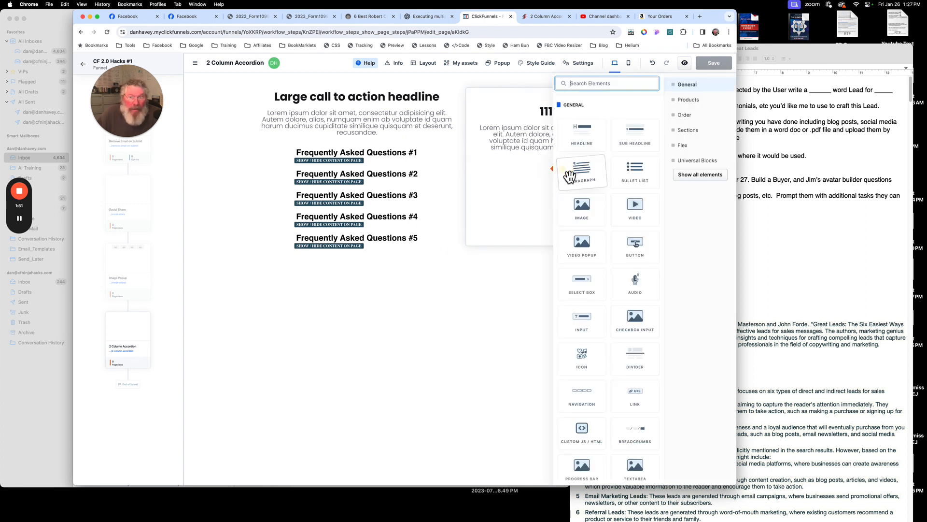
click(697, 179)
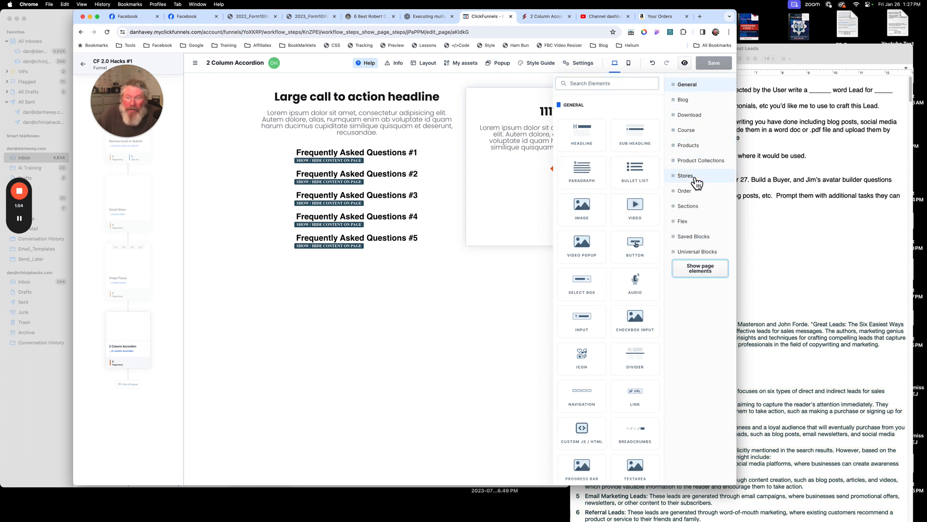
click(691, 209)
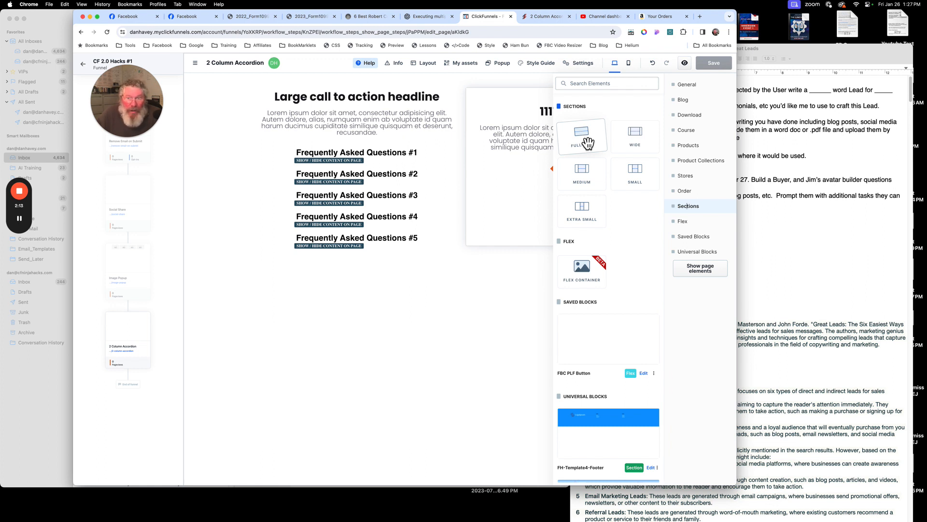
drag(588, 143, 544, 203)
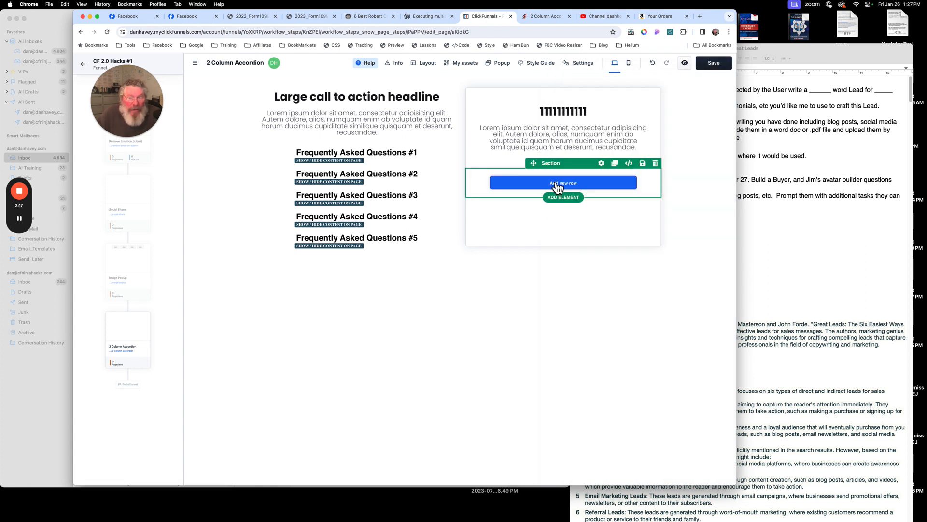
click(558, 185)
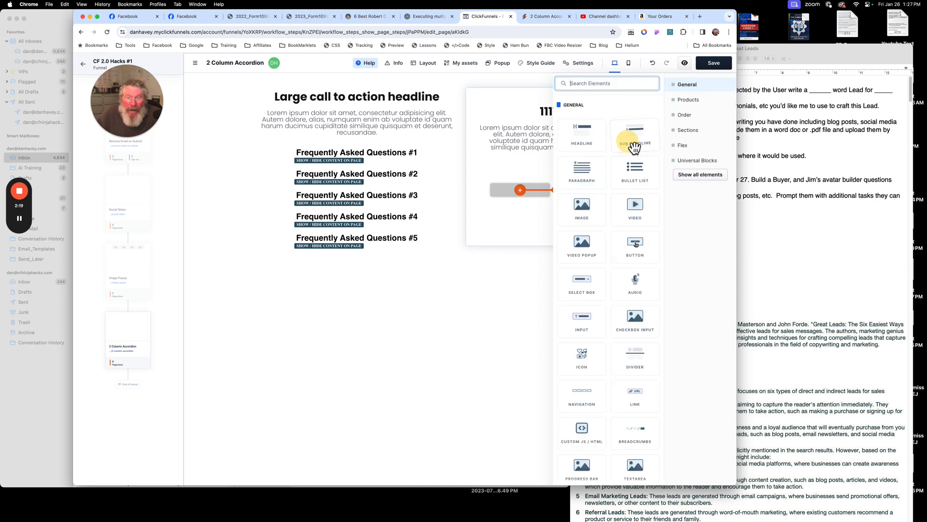
click(543, 216)
click(525, 191)
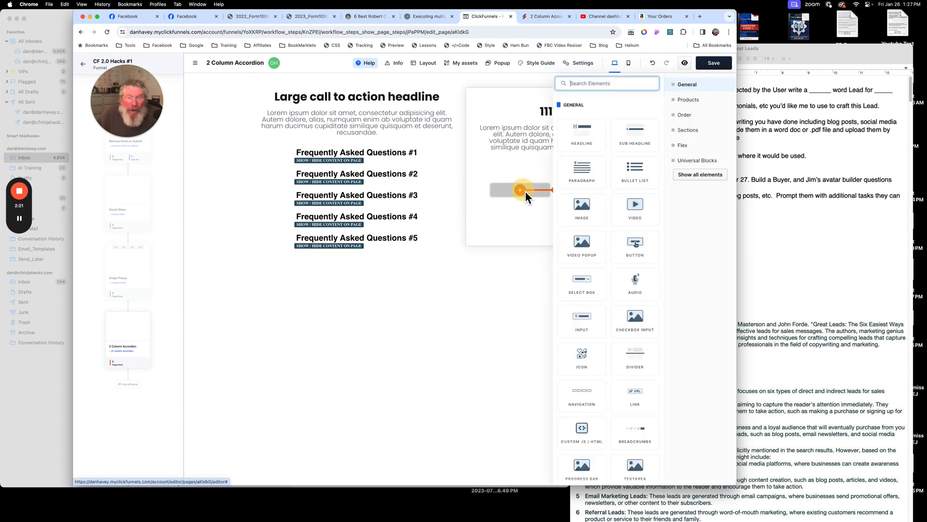
click(580, 142)
click(528, 228)
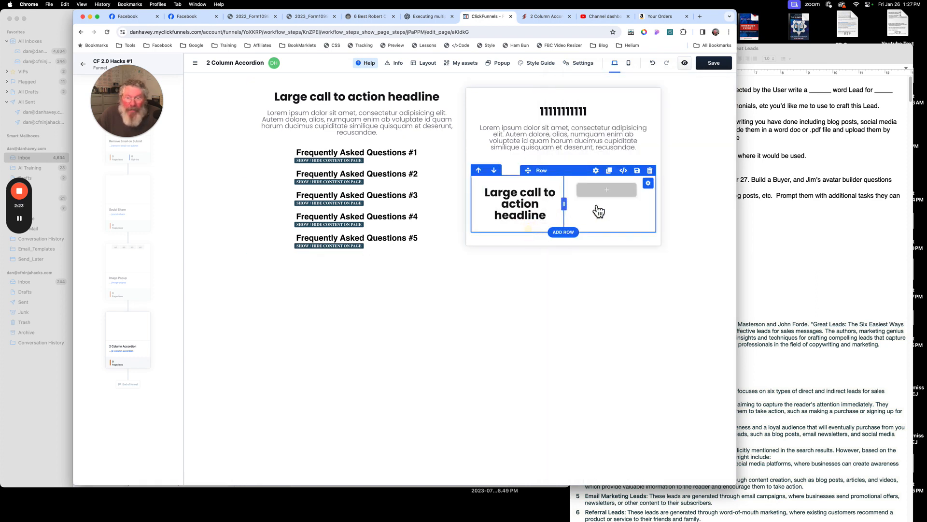
click(607, 191)
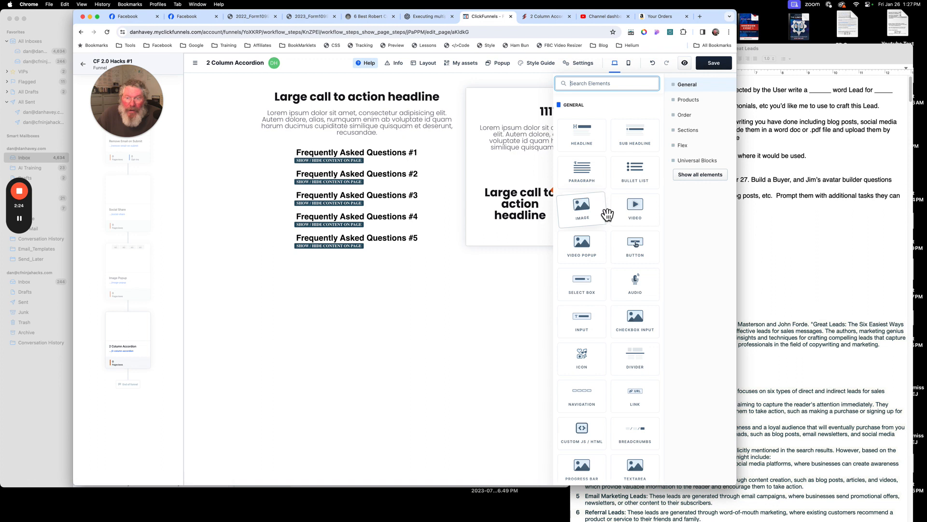
click(534, 238)
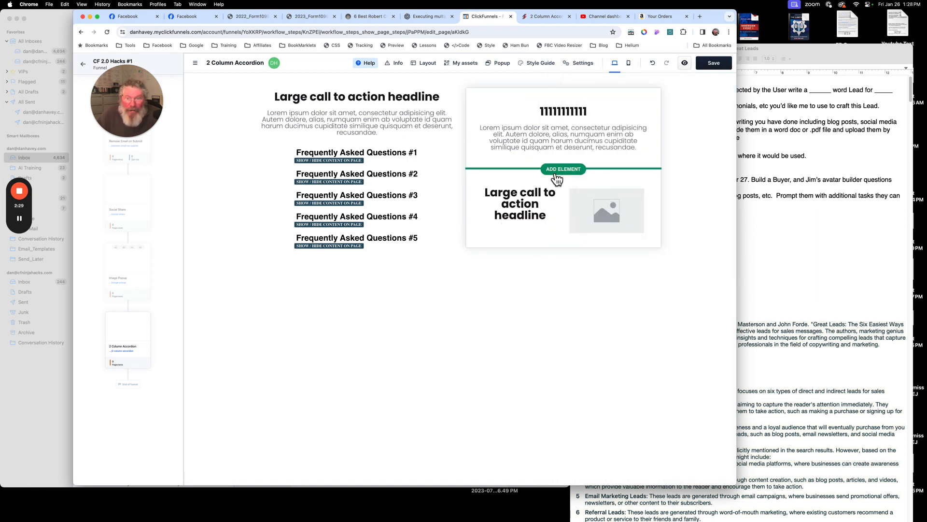
- Select the newly added section and delete it
click(590, 200)
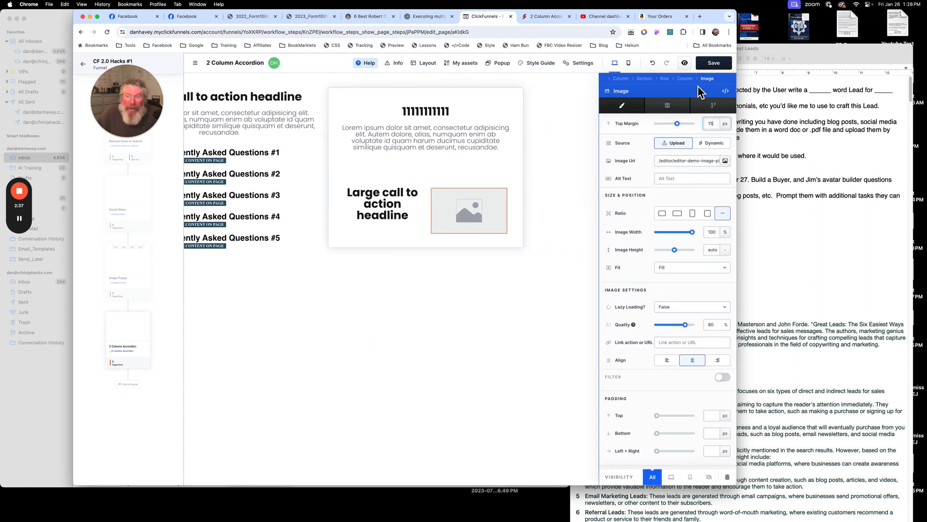
click(645, 79)
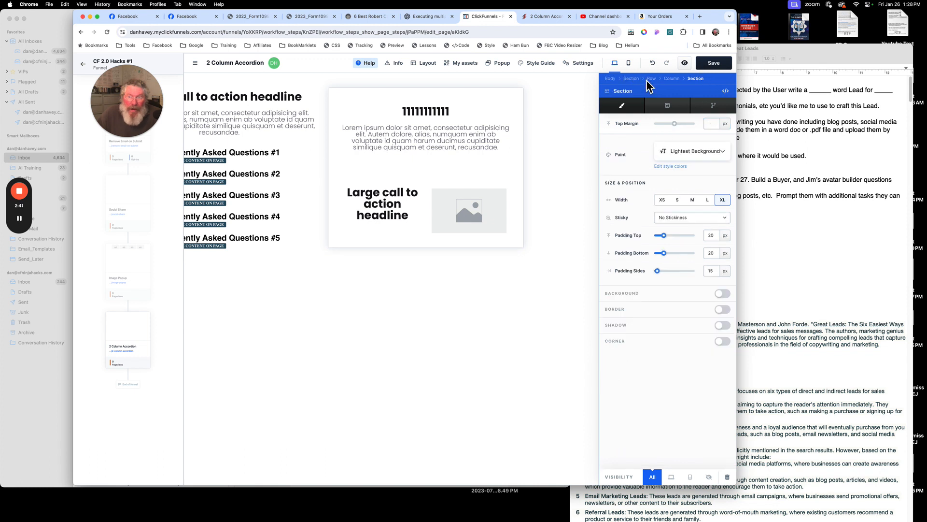
click(727, 477)
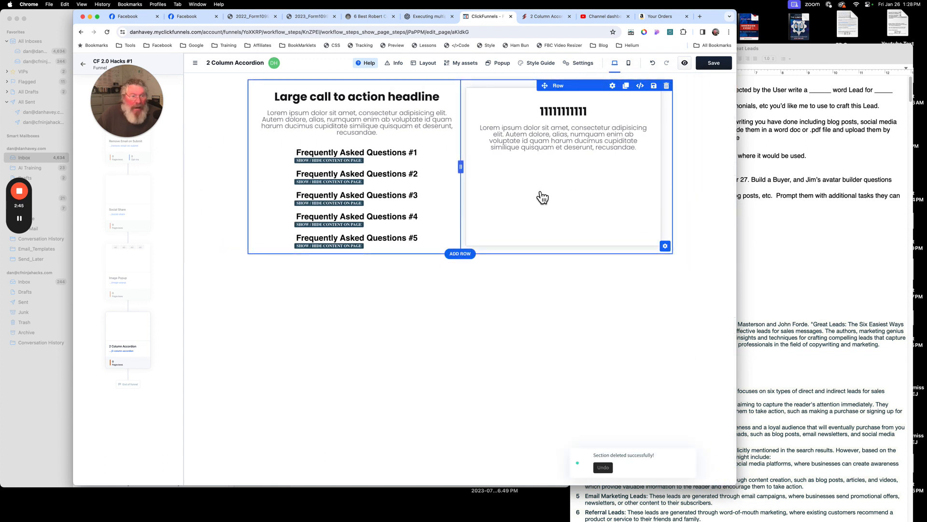
- Select the row, headline and paragraph inside the Answer 1 block to examine its structure
click(545, 176)
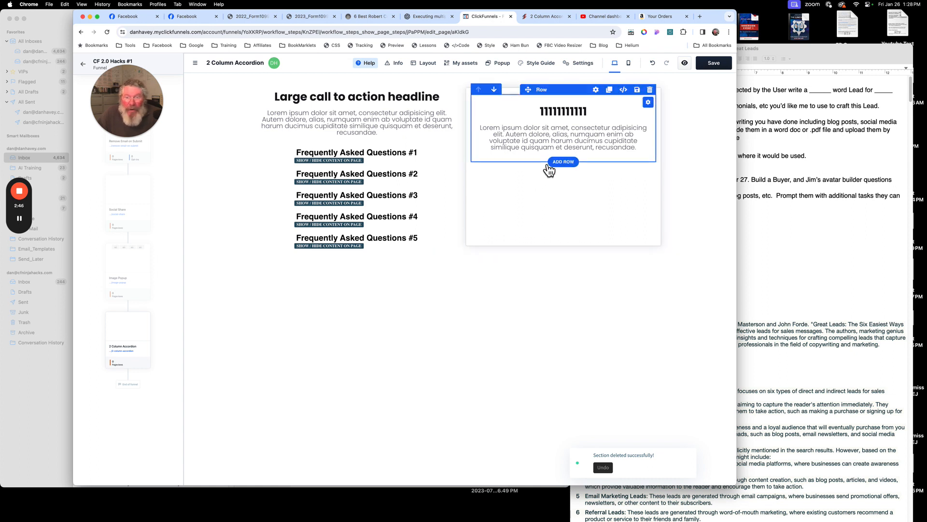
click(519, 103)
click(517, 105)
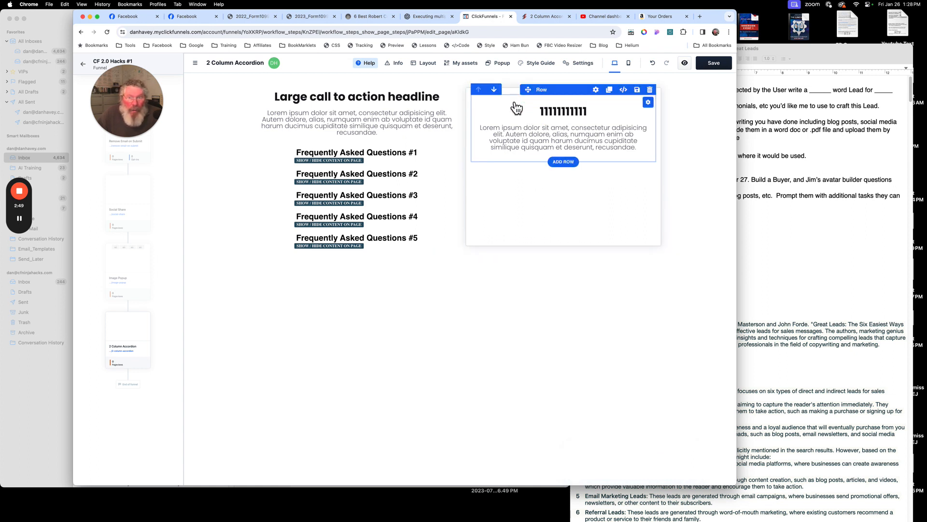
click(516, 114)
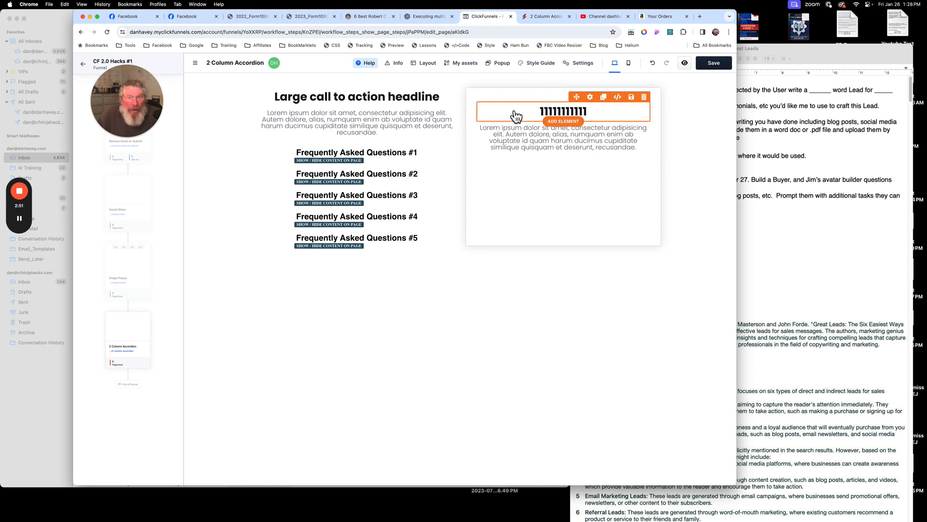
click(507, 140)
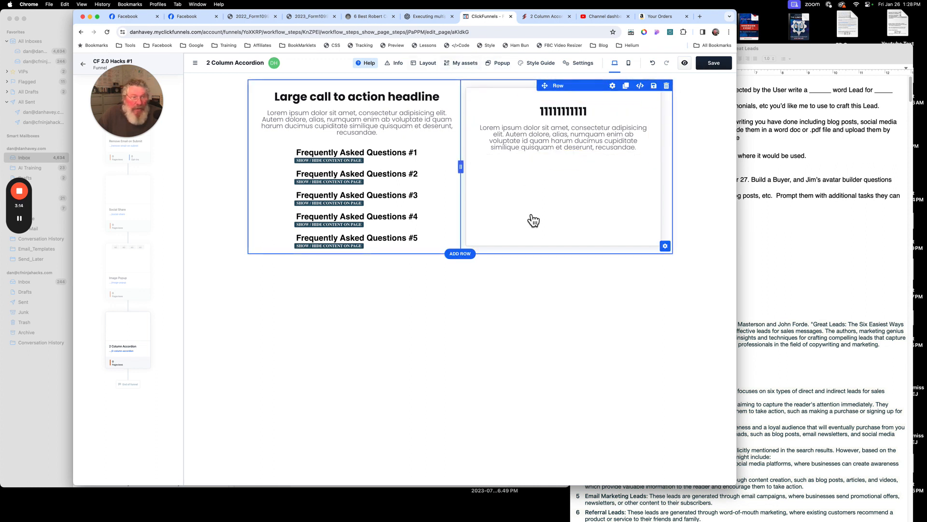
- Open the page layout tree, select Answer 1, and view its CSS info panel
click(428, 63)
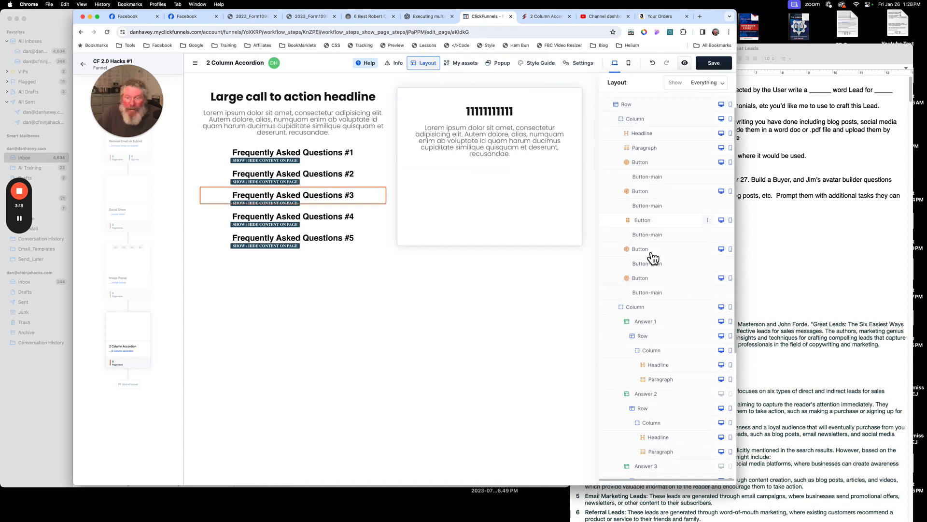
scroll(652, 256, down, 1)
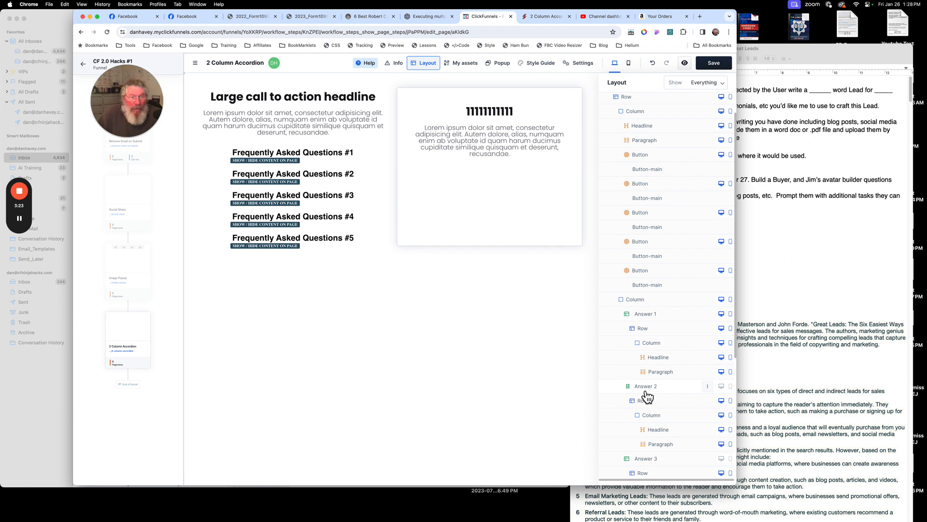
click(654, 319)
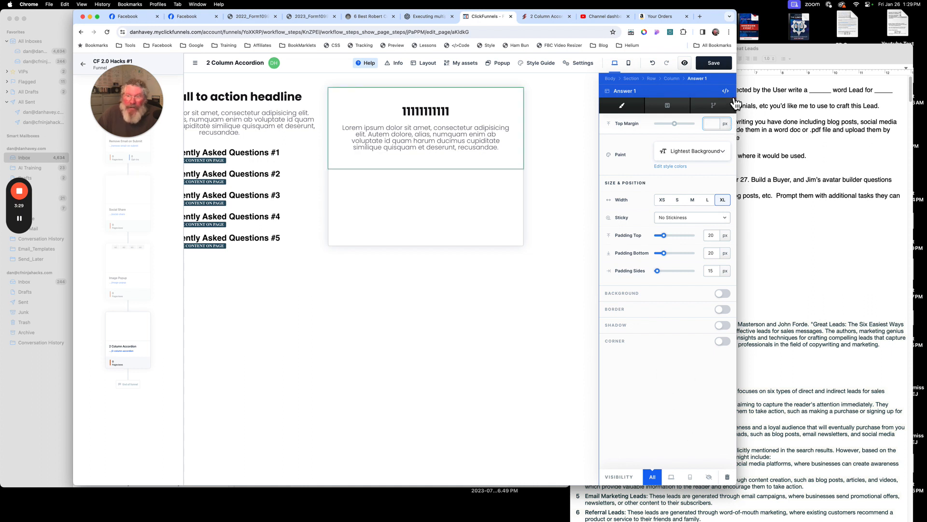
click(726, 90)
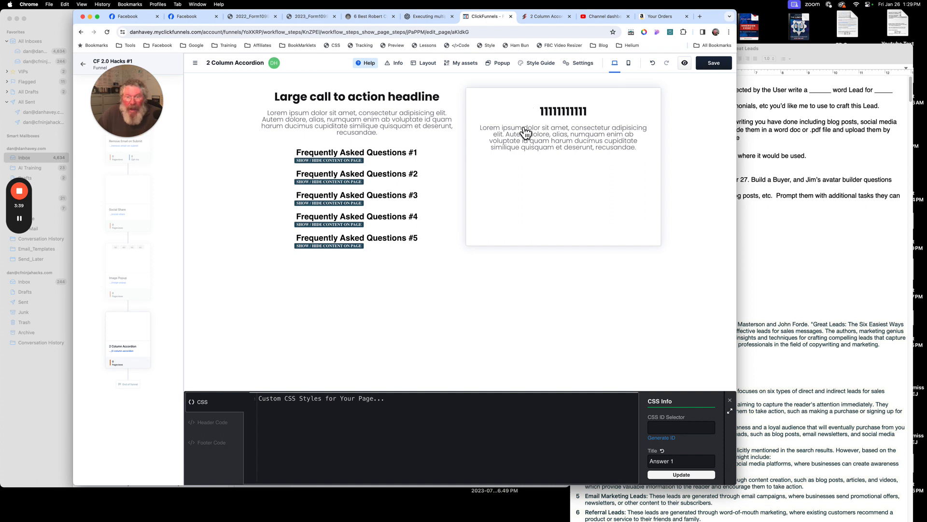
- Reopen Answer 1's settings from the layout tree, then open the CSS info of its headline
click(526, 183)
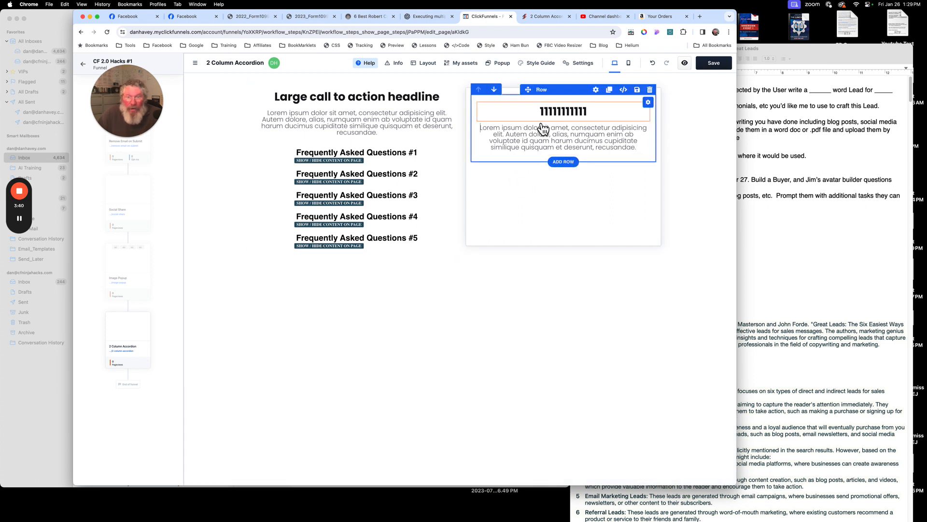
click(526, 98)
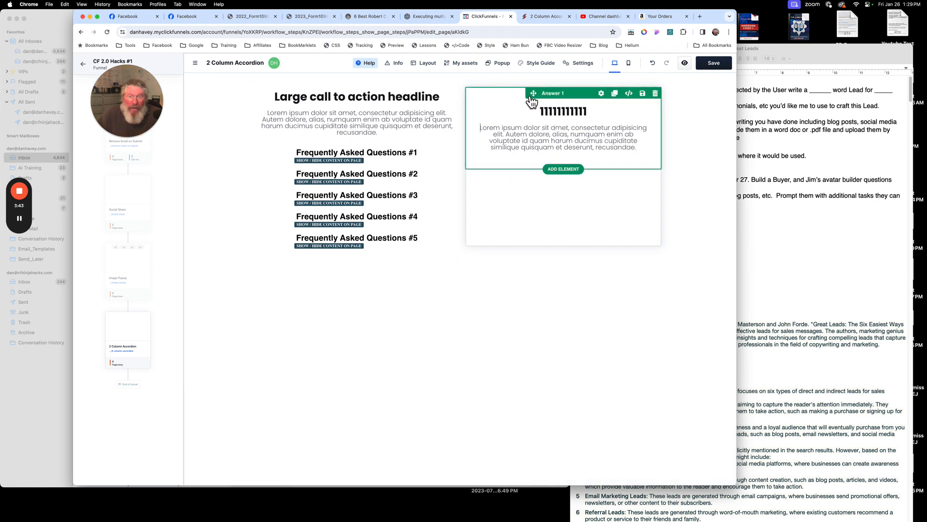
click(434, 66)
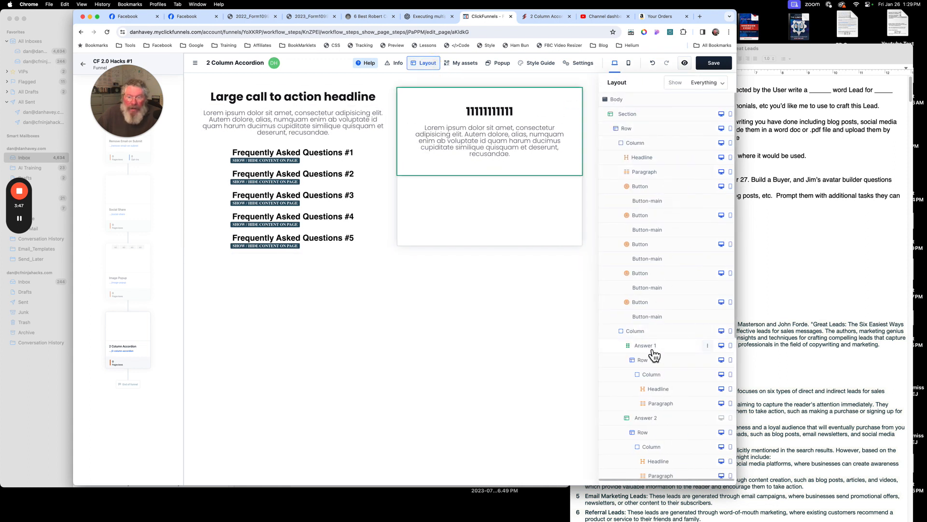
click(711, 351)
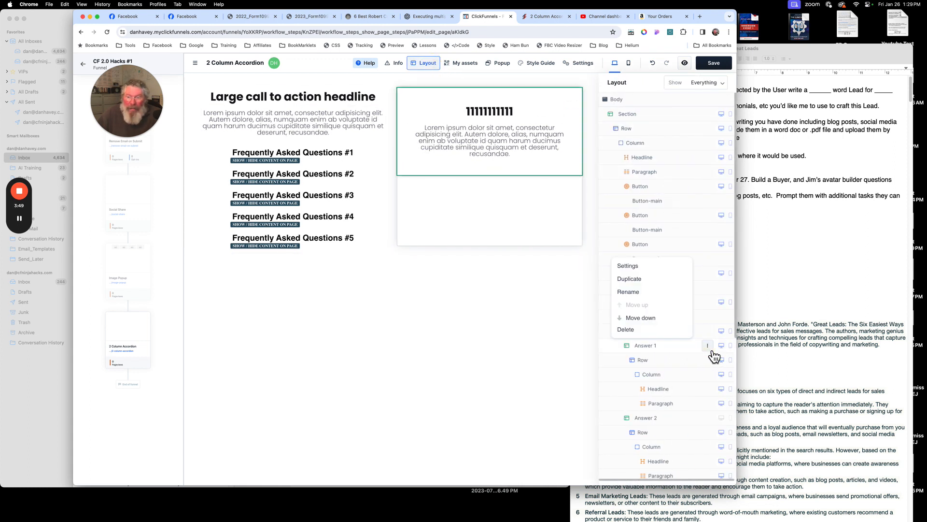
click(640, 267)
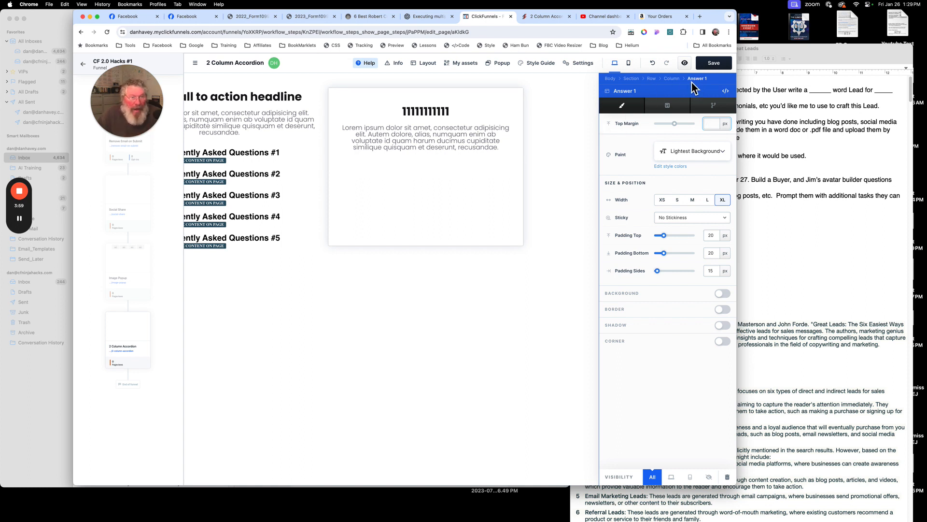
click(425, 202)
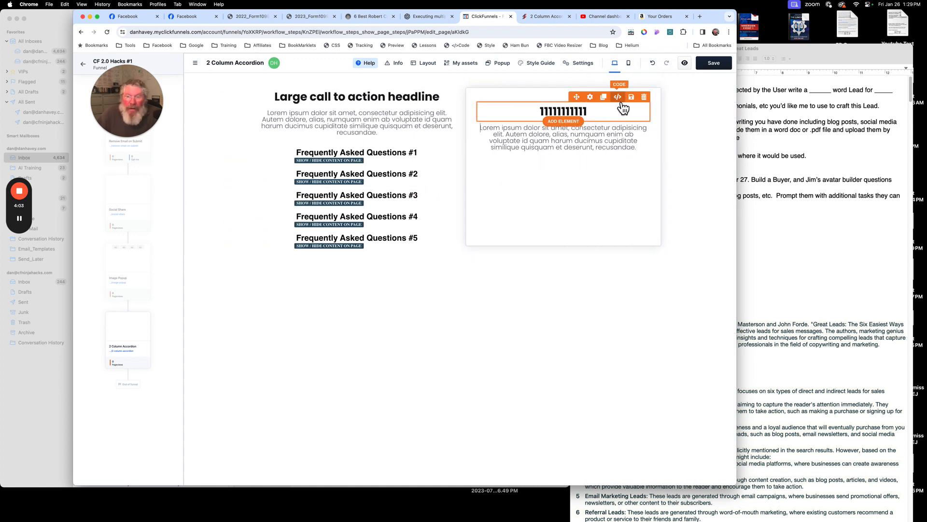
click(618, 98)
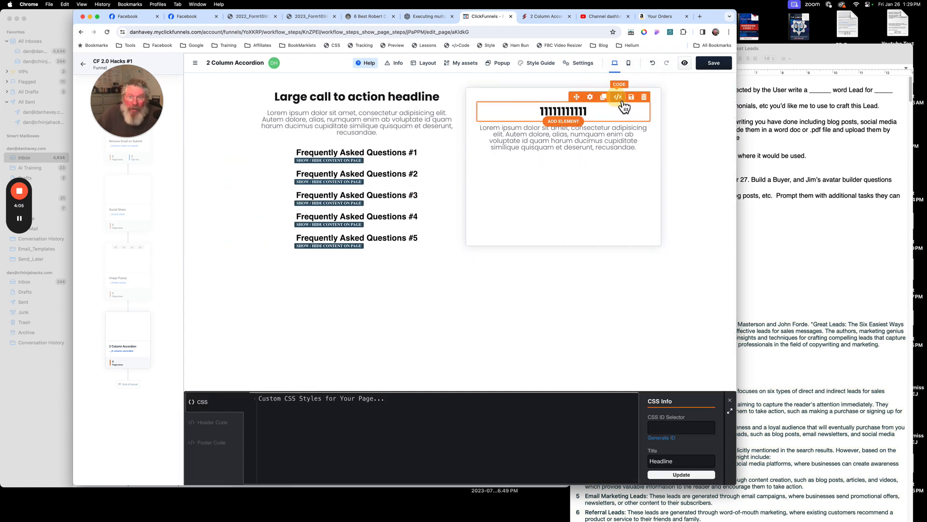
- Close the CSS panel and inspect the Answer 1 block's custom attributes in its advanced settings
drag(684, 465, 645, 461)
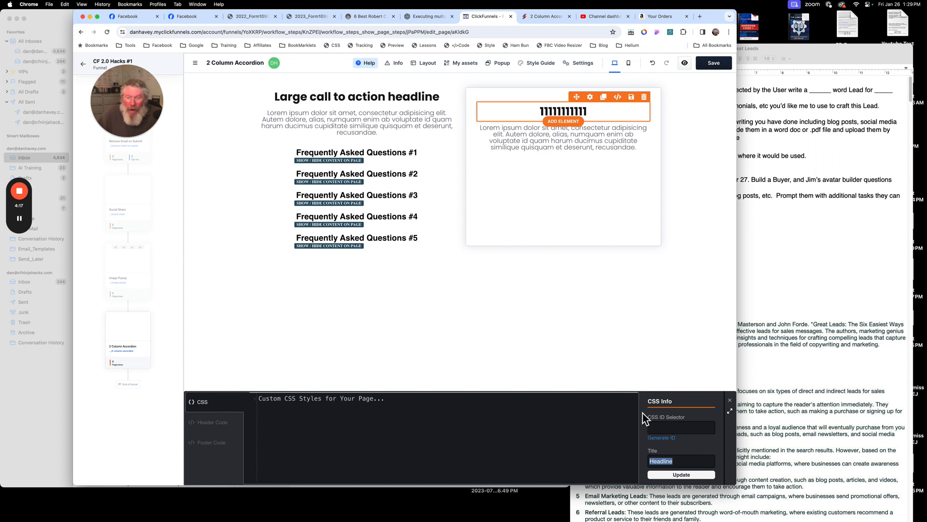
click(539, 103)
click(494, 98)
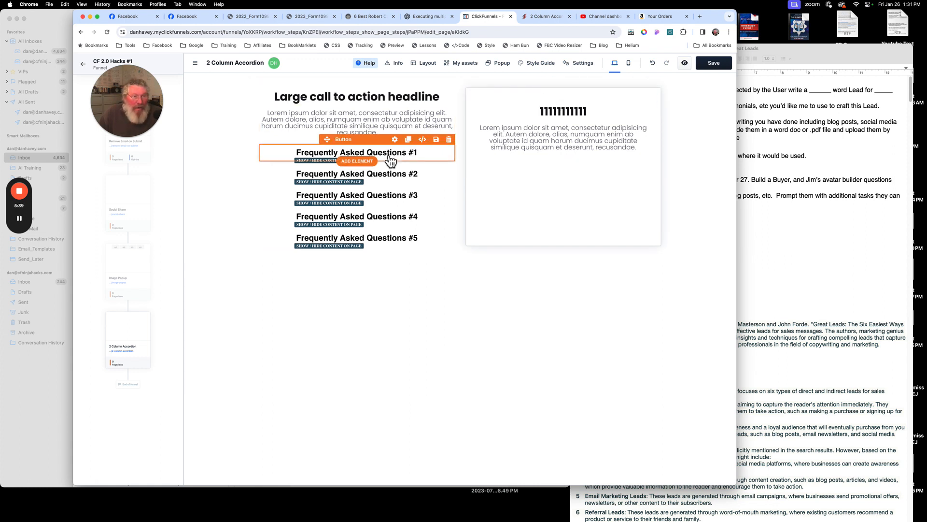
click(519, 100)
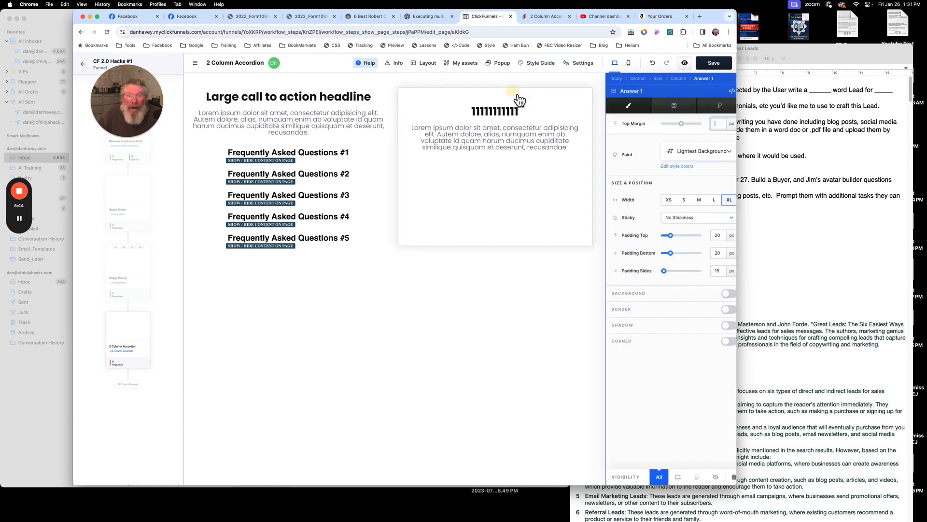
click(674, 111)
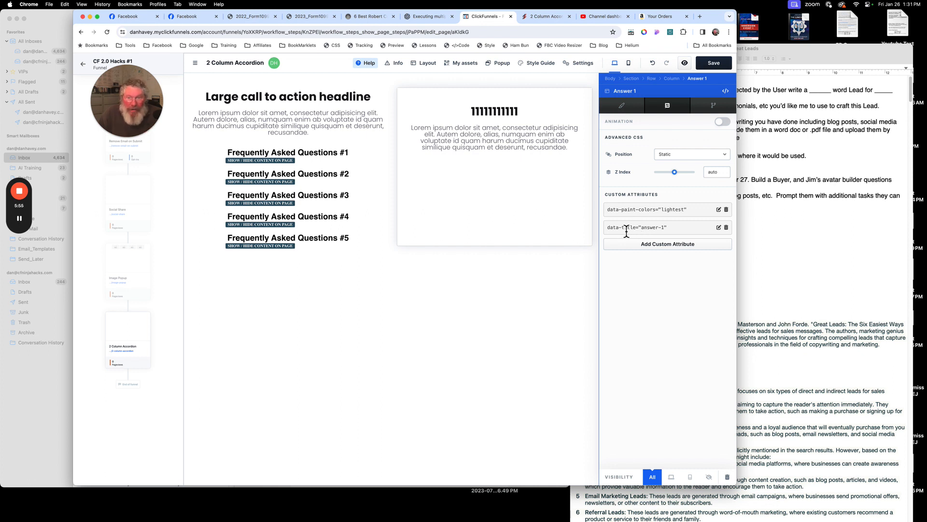
click(718, 227)
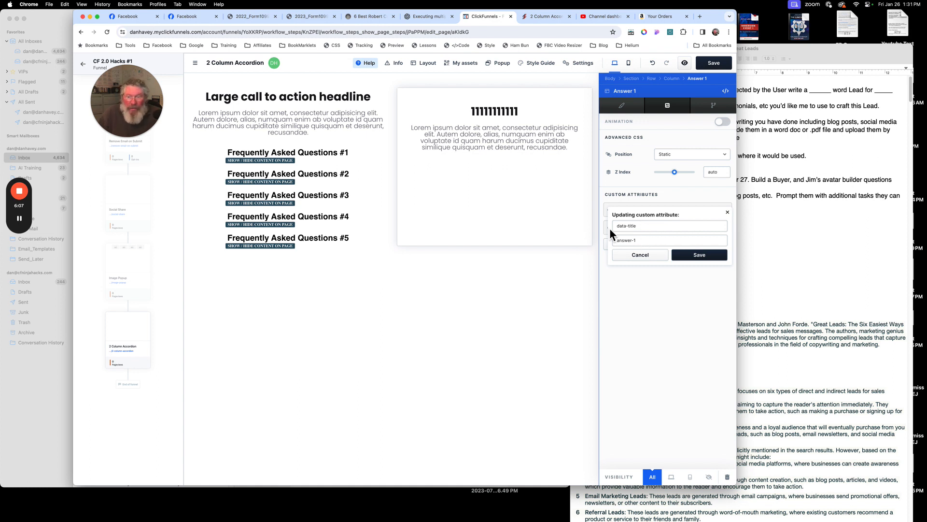
click(559, 227)
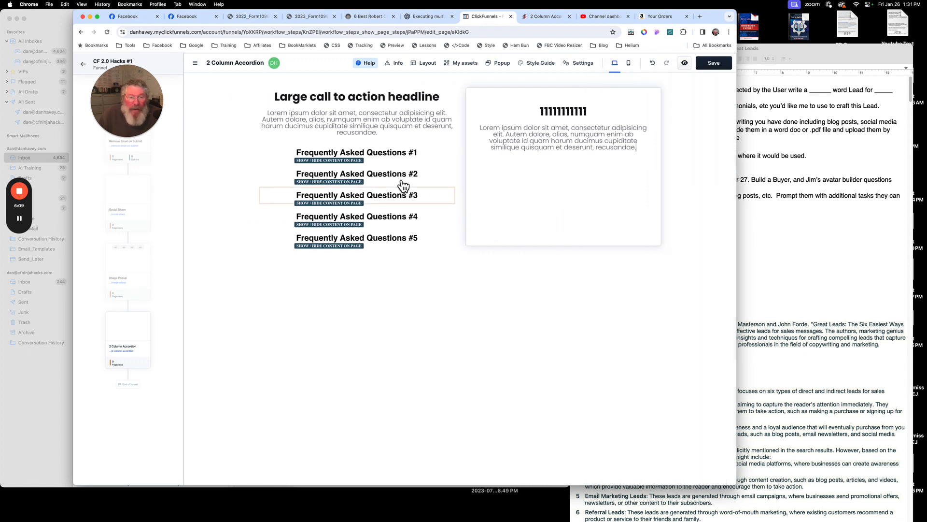
- Open the first FAQ question button's settings and inspect its custom attributes
click(397, 150)
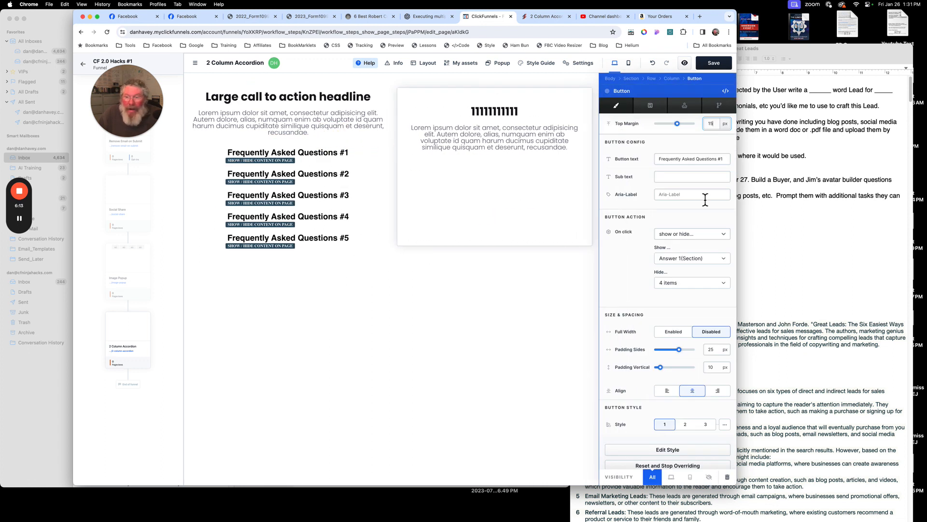
click(654, 114)
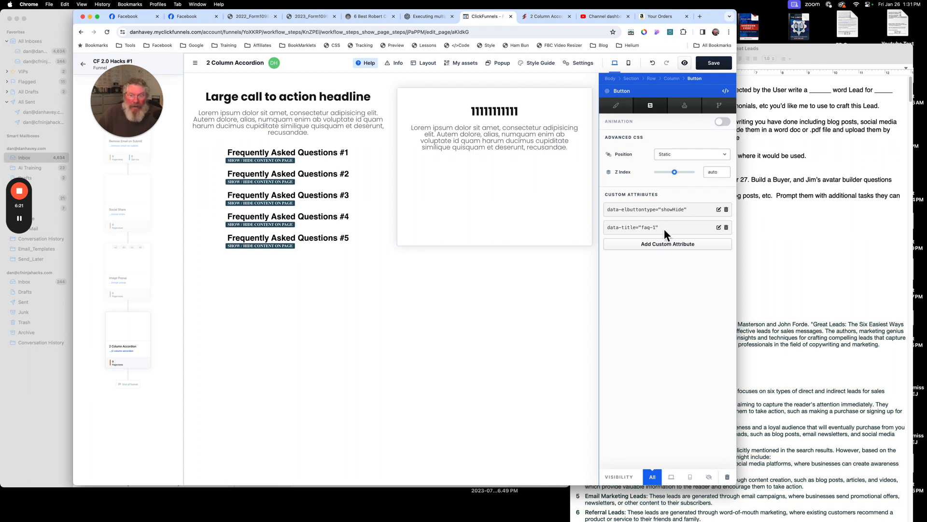
click(501, 221)
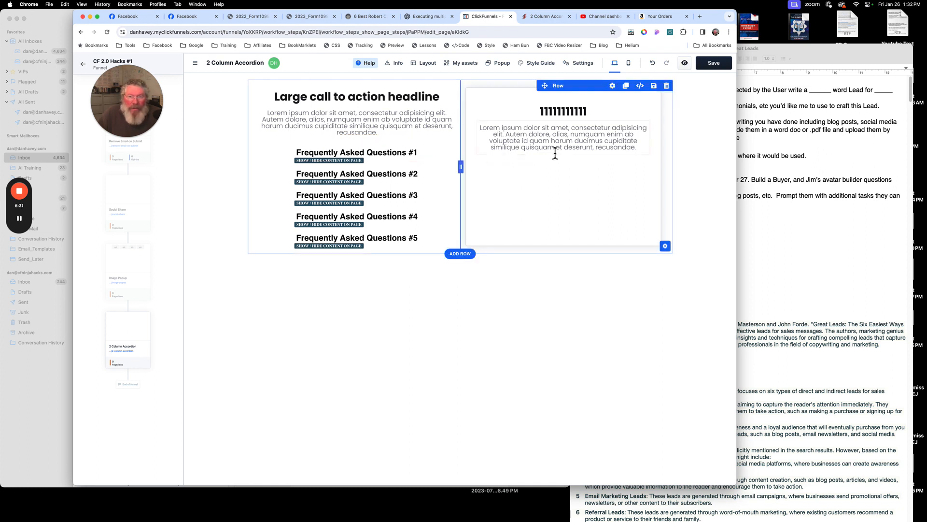
- Select Answer 2 in the layout tree and make it visible on all devices
click(427, 64)
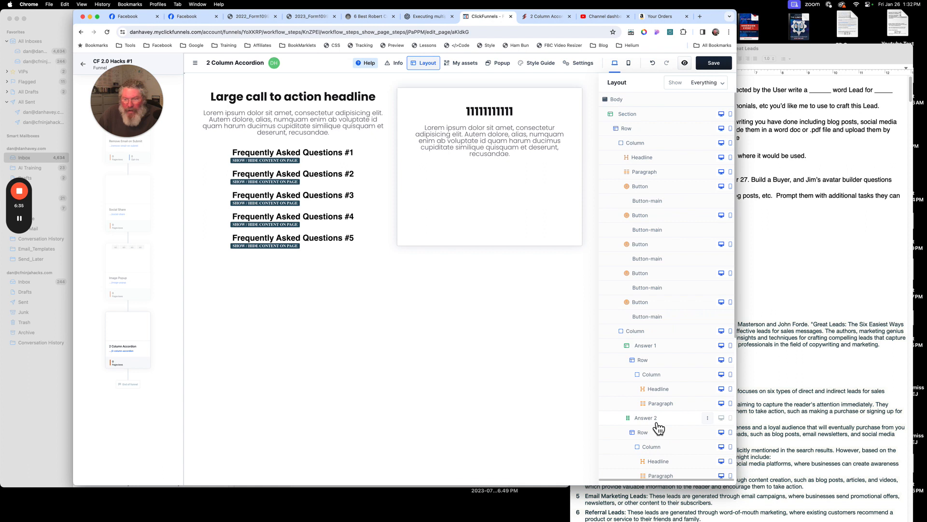
click(658, 423)
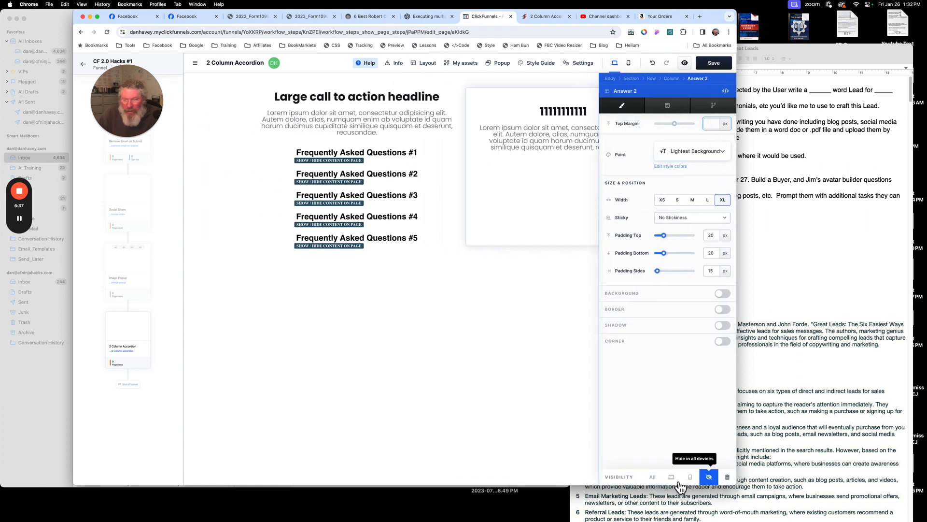
click(652, 477)
click(548, 276)
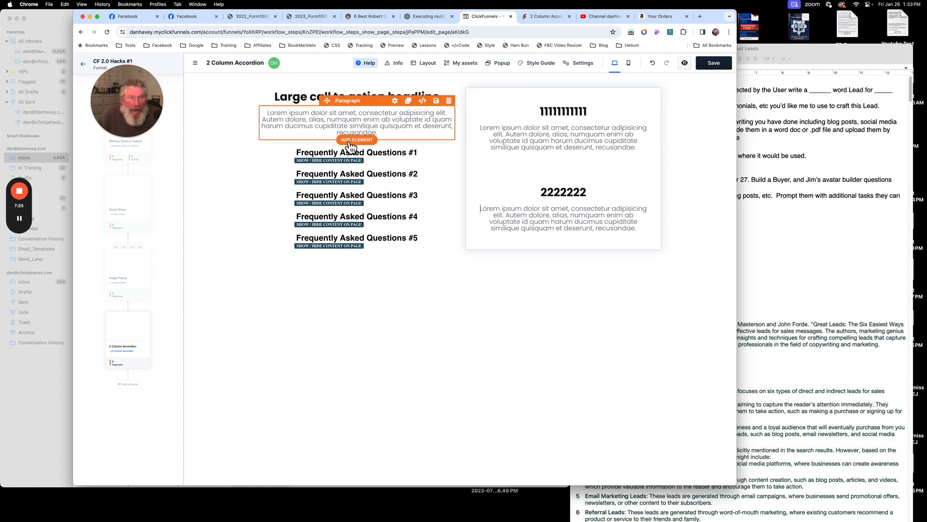
- Inspect the first FAQ button's show or hide action, scrolling through its list of hidden elements
click(399, 144)
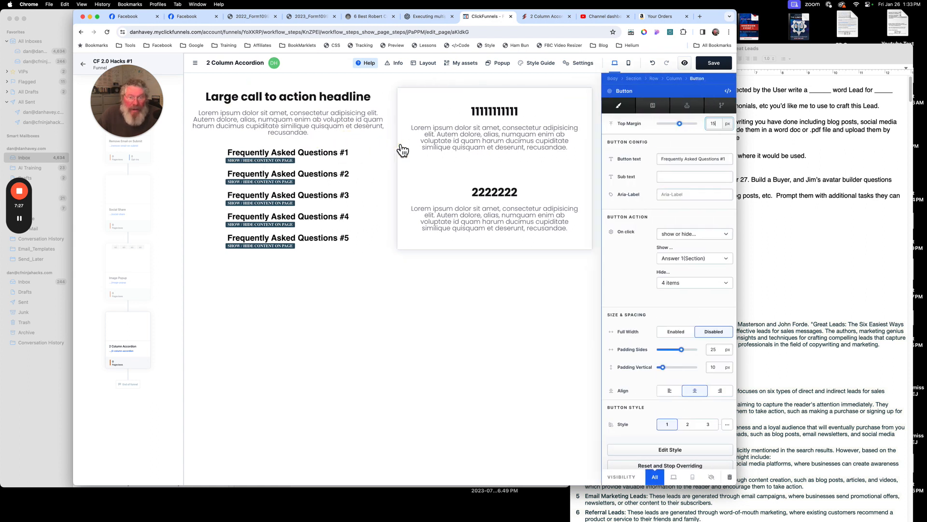
click(680, 240)
click(675, 295)
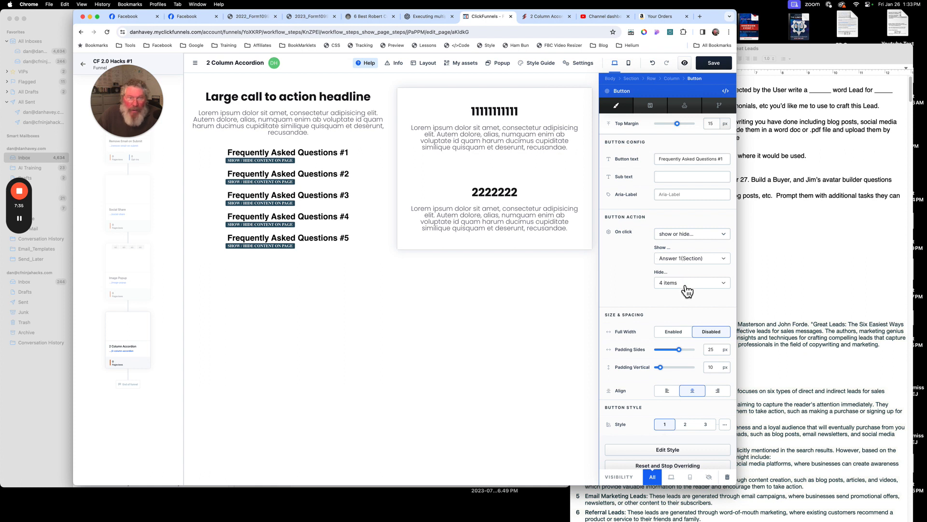
click(686, 285)
scroll(689, 299, down, 2)
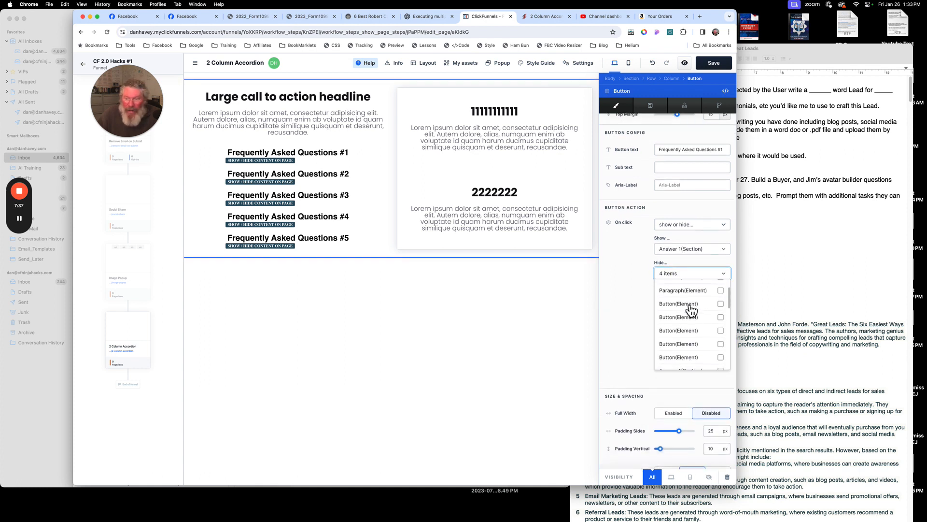
scroll(690, 309, down, 3)
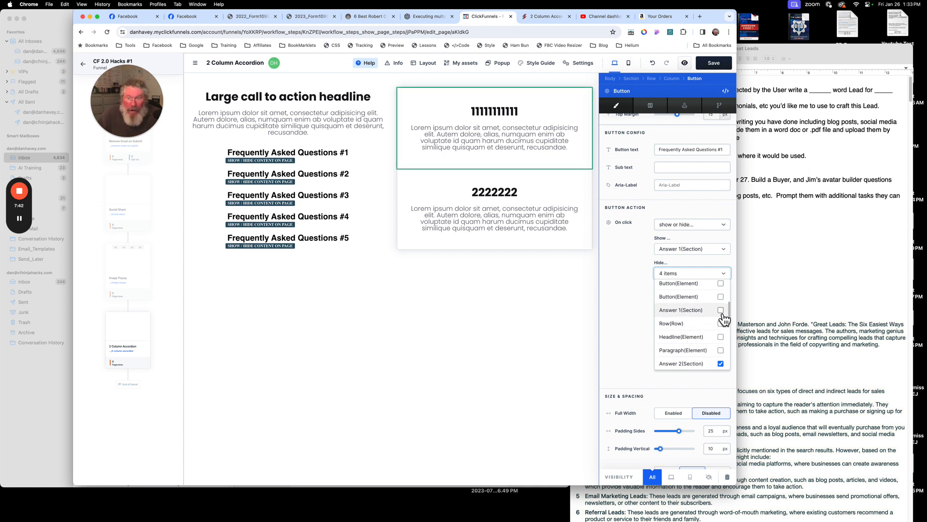
scroll(727, 320, down, 2)
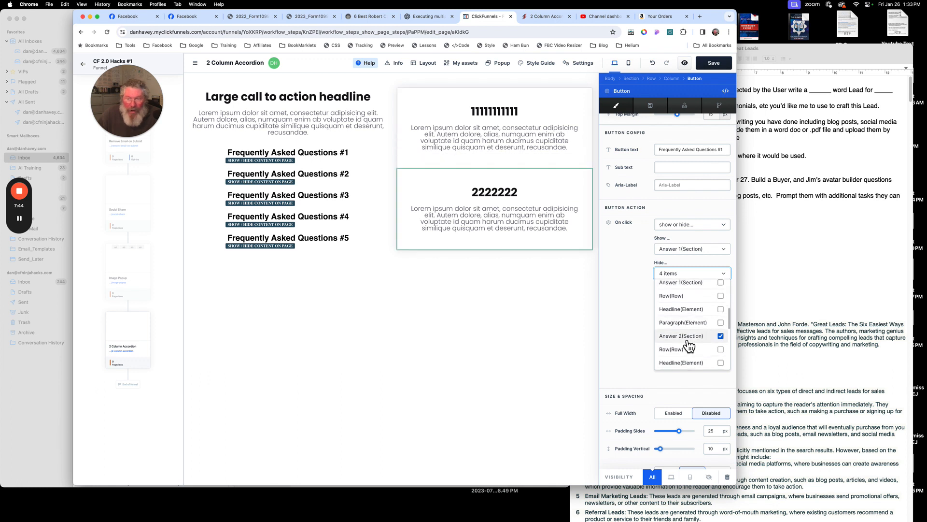
scroll(726, 344, down, 3)
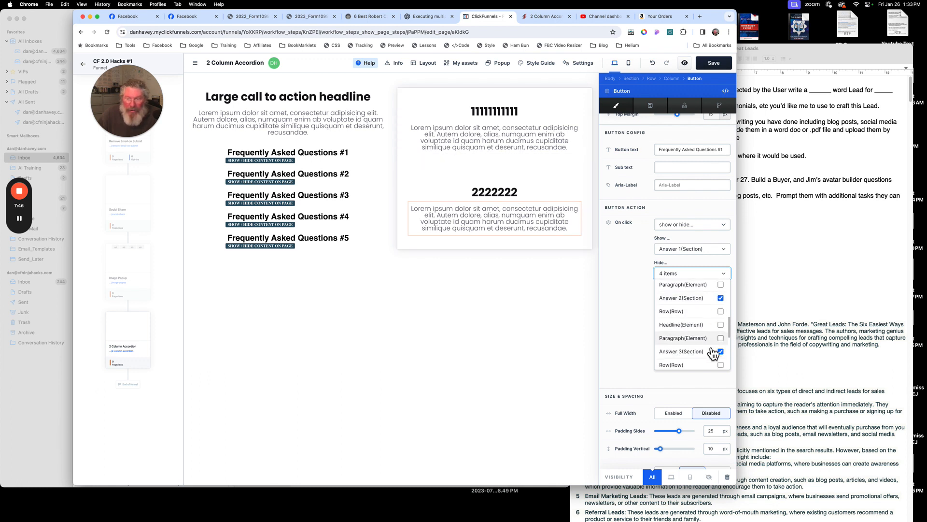
scroll(699, 343, down, 6)
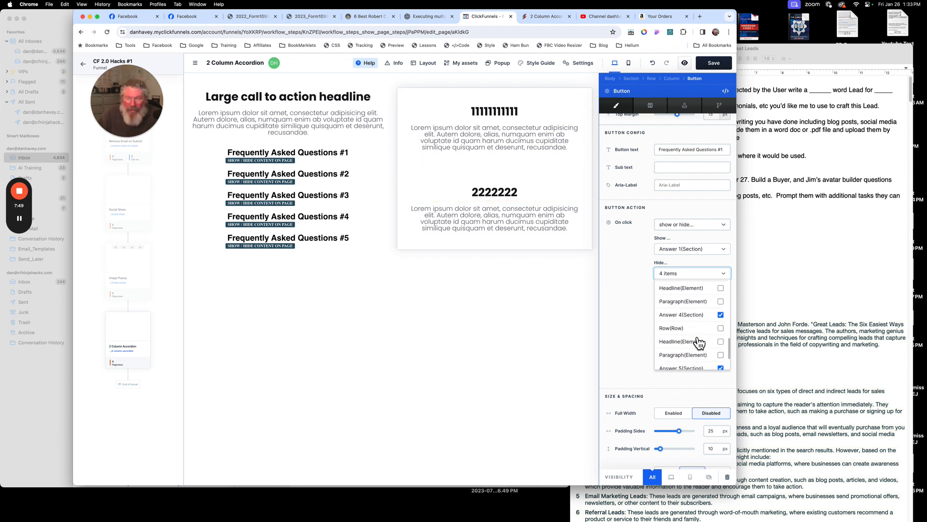
click(624, 259)
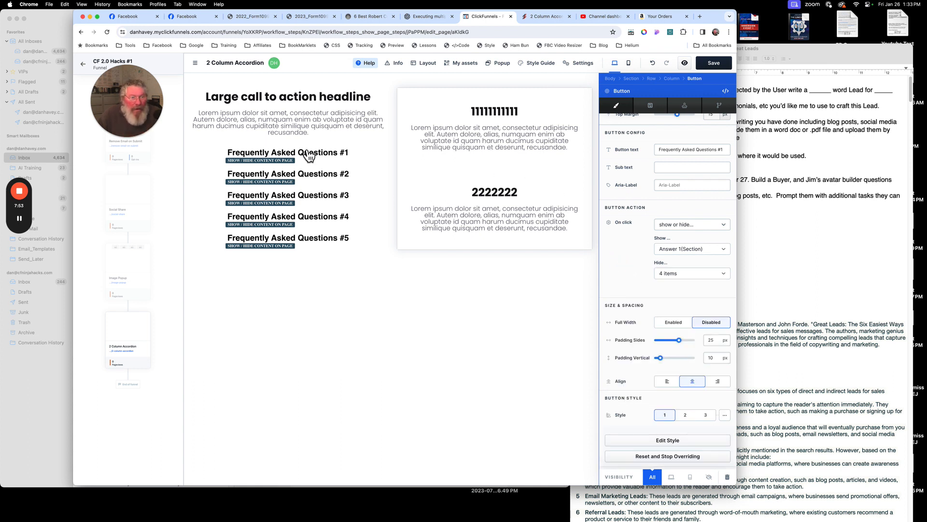
- Set the Answer 2 block to be hidden in all devices
click(471, 184)
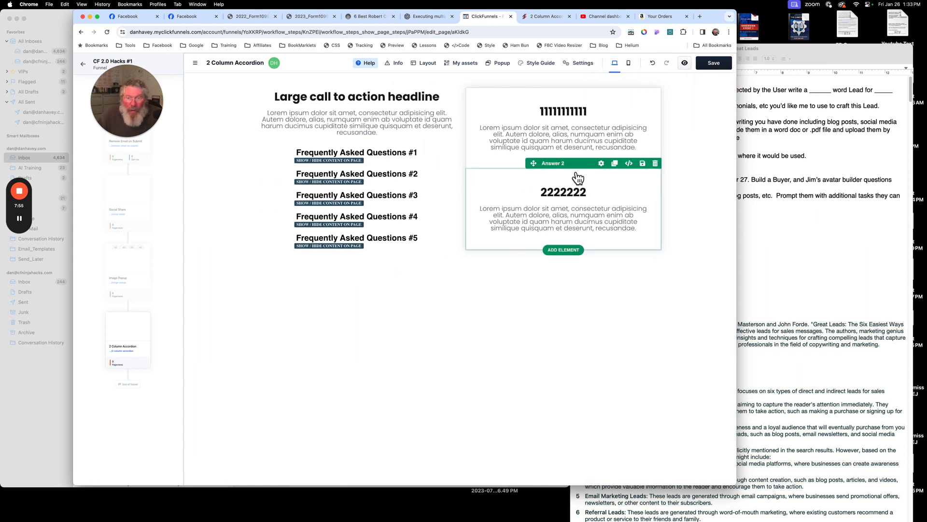
click(601, 164)
click(709, 477)
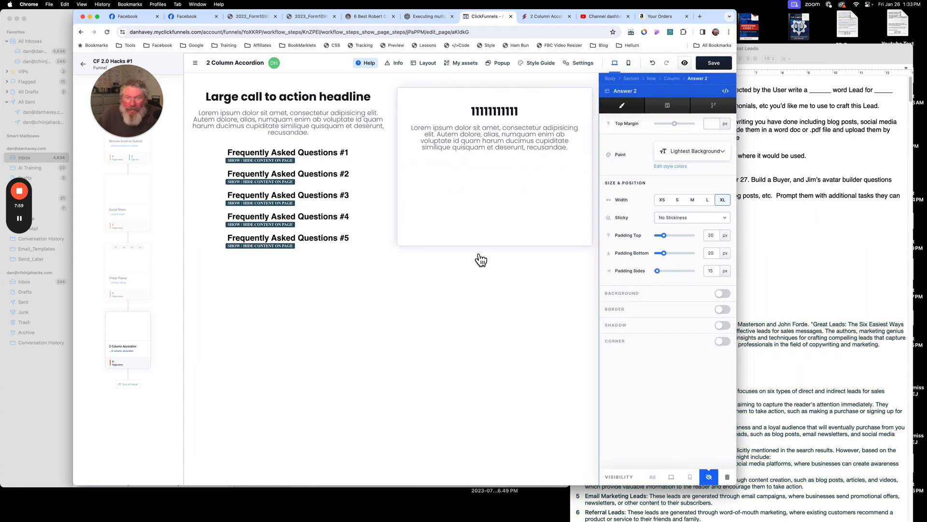
click(482, 273)
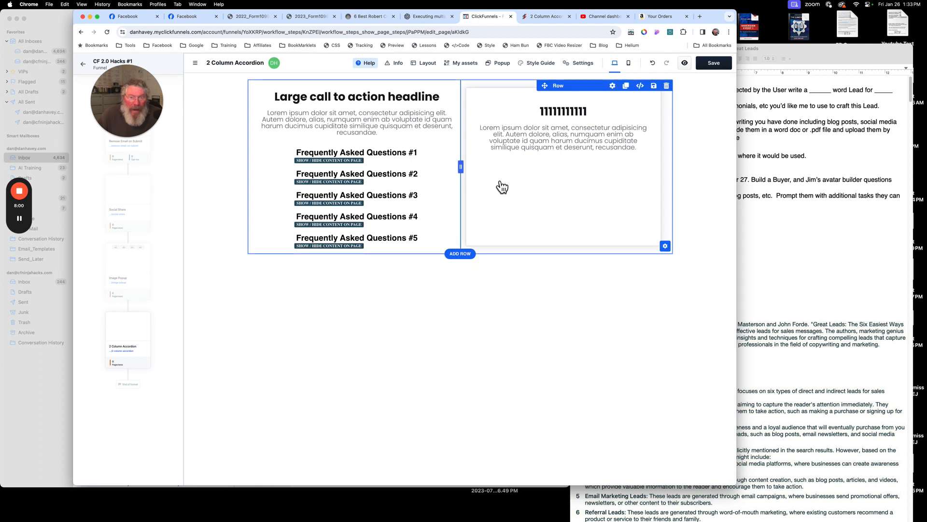
- Save the page and open its preview
click(714, 65)
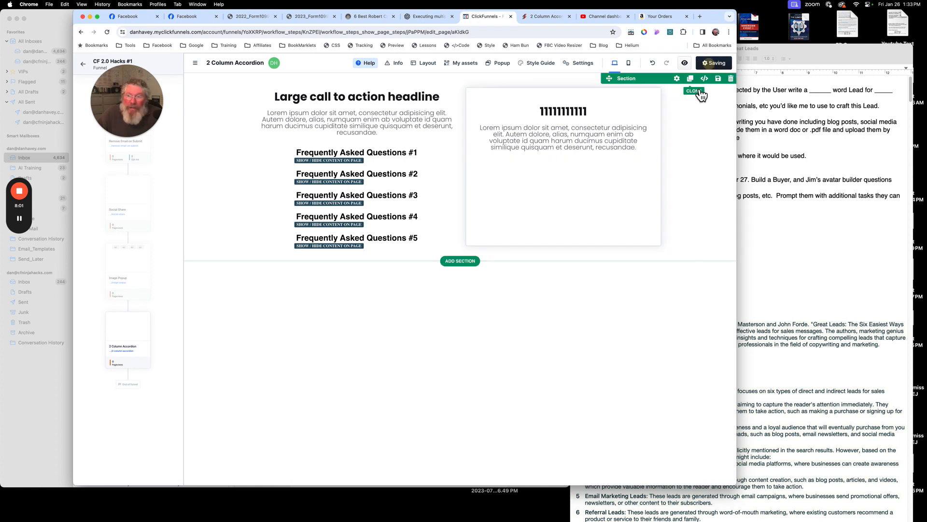
click(685, 63)
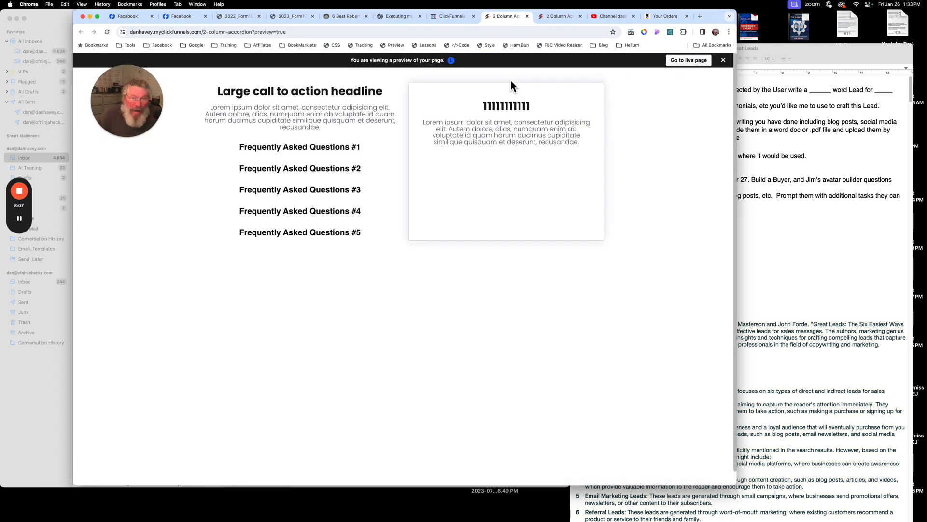
- Test each FAQ question in the preview to check which answer block it shows
click(335, 173)
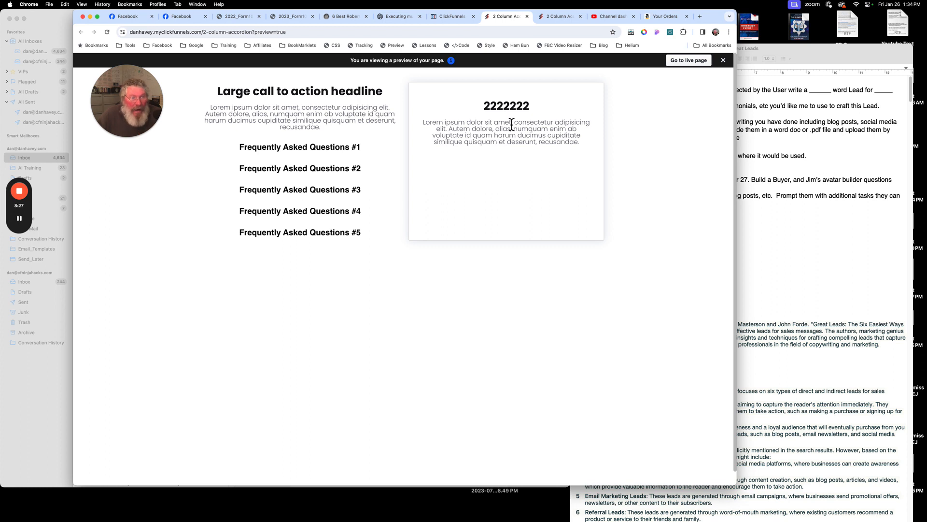
click(346, 194)
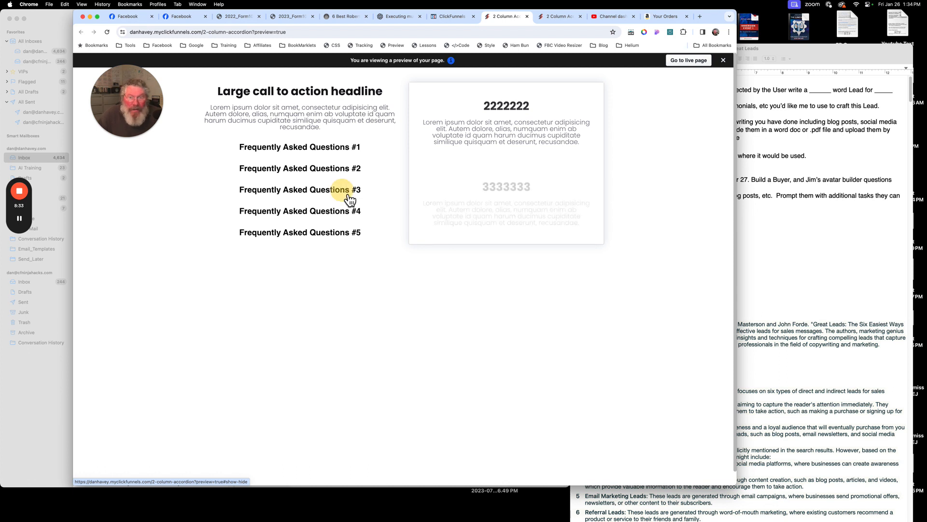
click(338, 215)
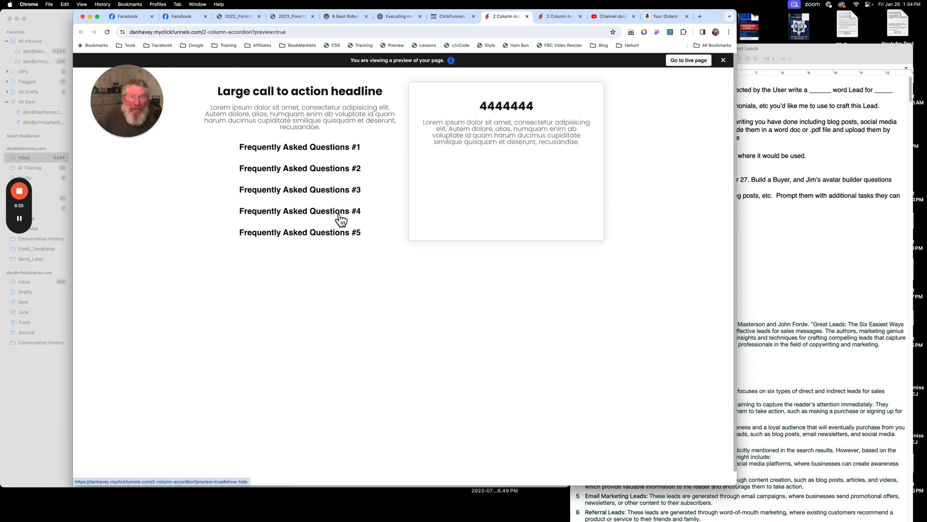
click(340, 238)
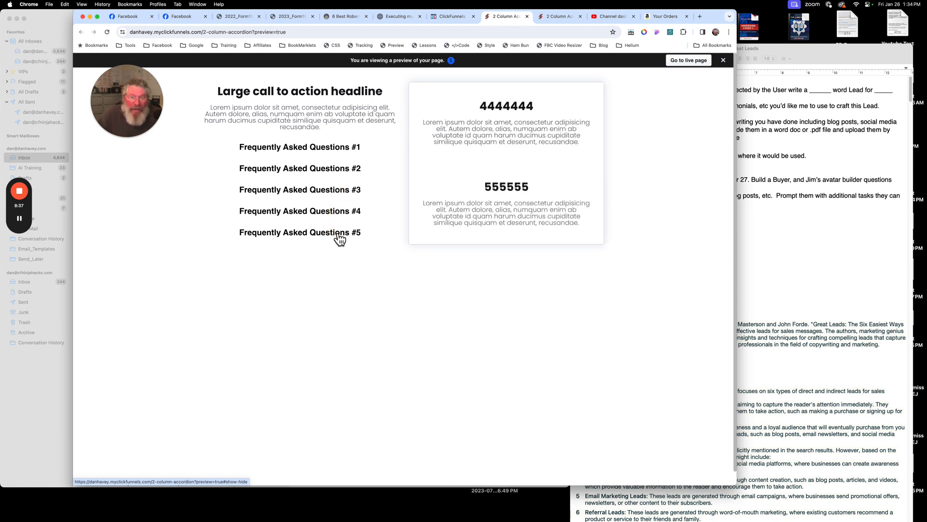
click(350, 154)
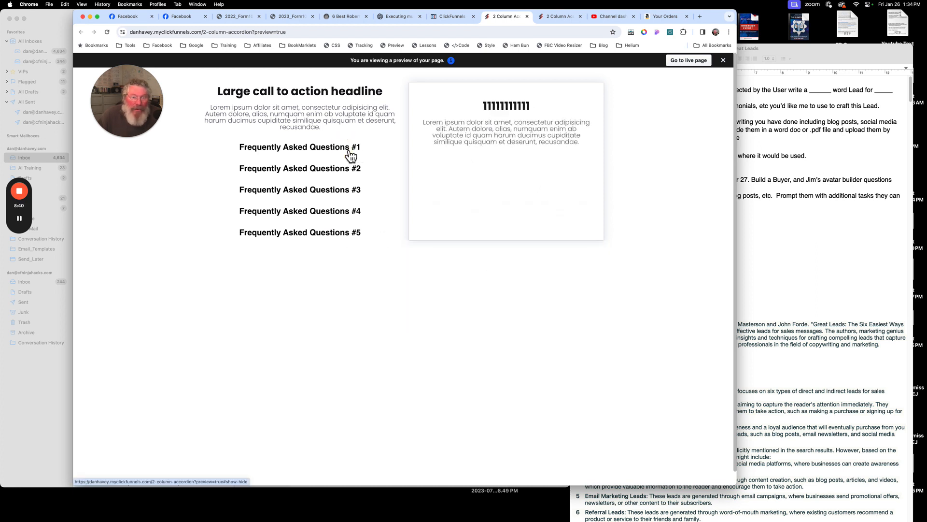
click(335, 240)
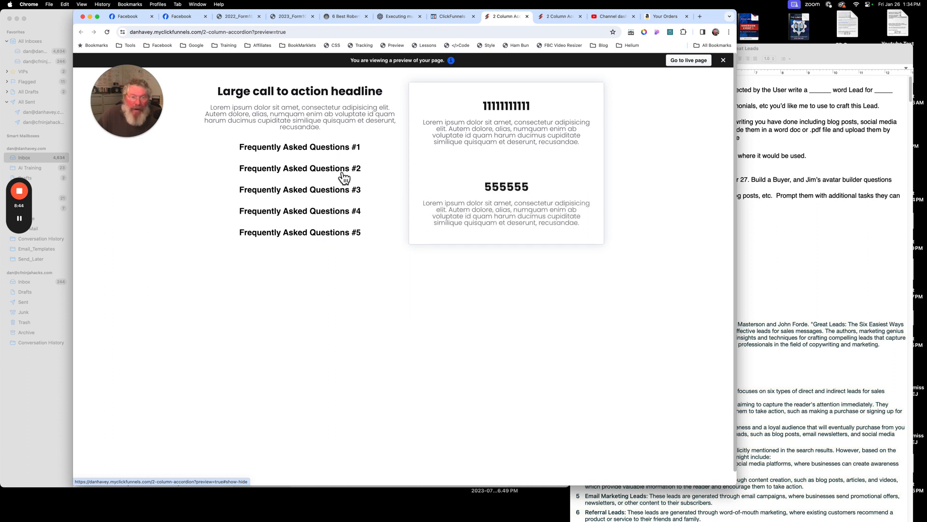
click(337, 215)
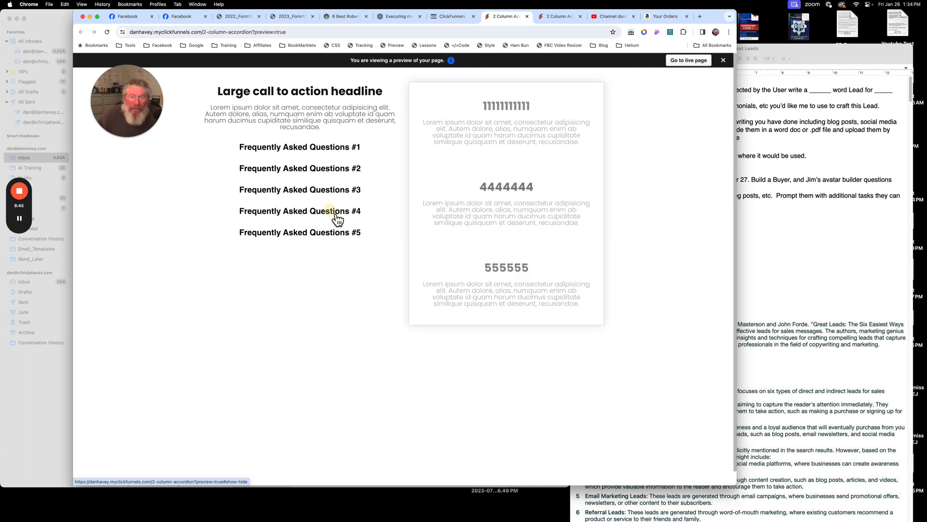
click(340, 156)
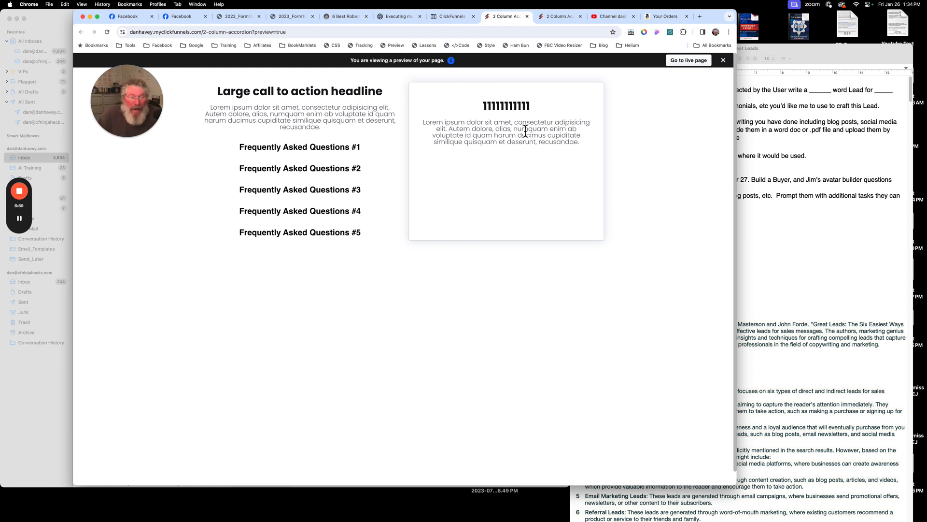
- Return to the editor and clear every hidden element from the first FAQ button's show or hide action
click(462, 19)
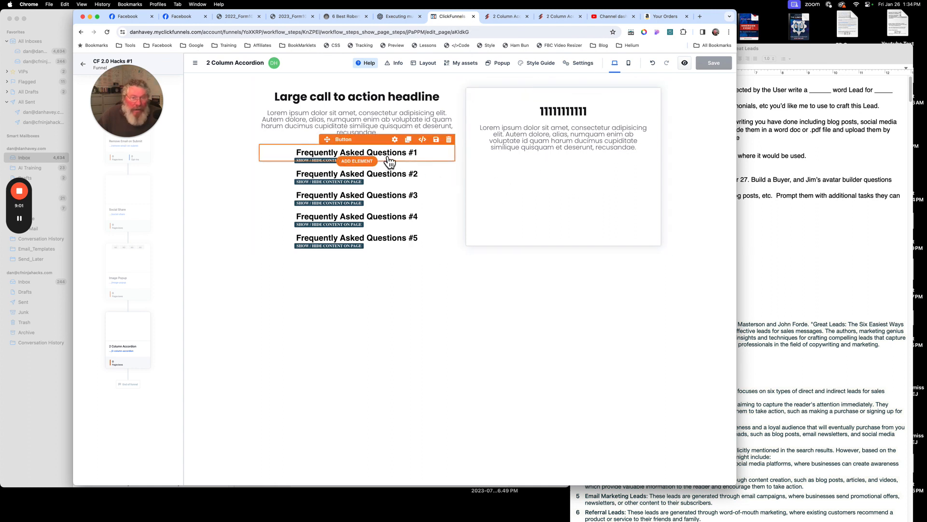
click(389, 159)
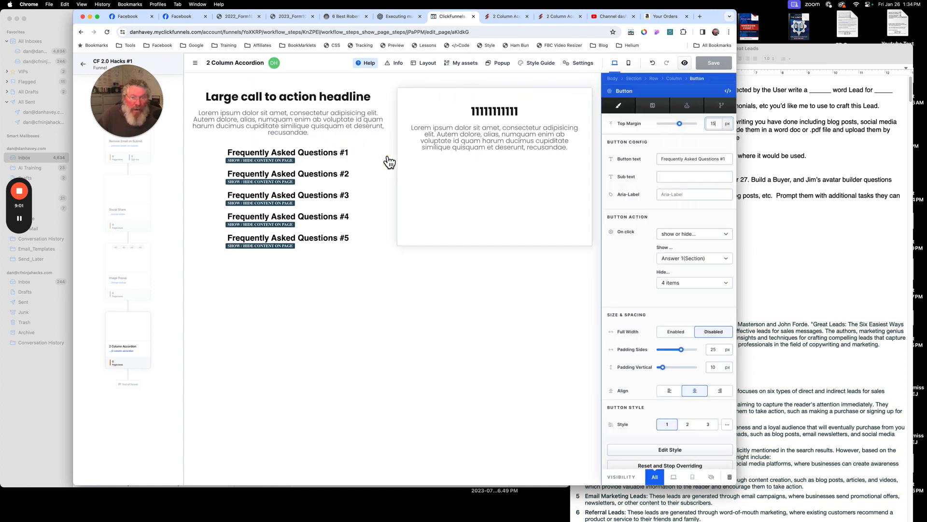
click(682, 283)
scroll(714, 366, down, 3)
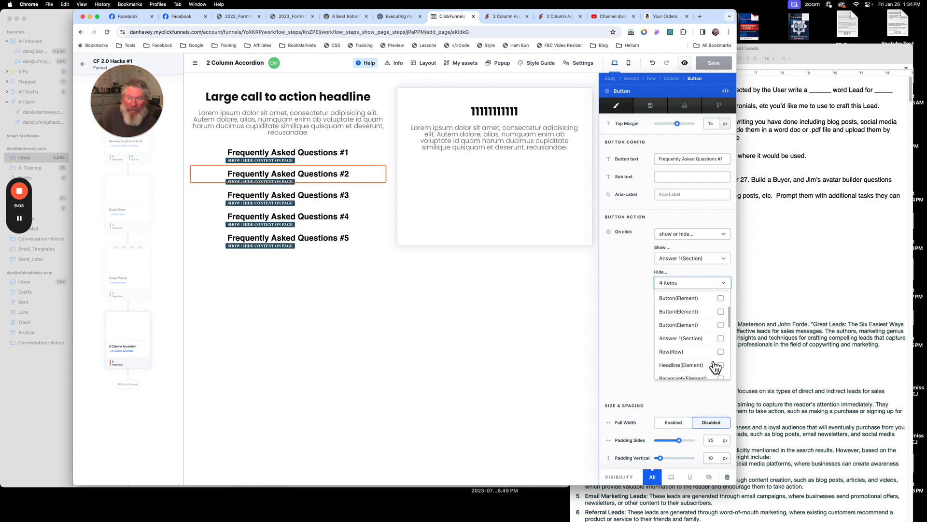
scroll(715, 366, down, 2)
click(722, 357)
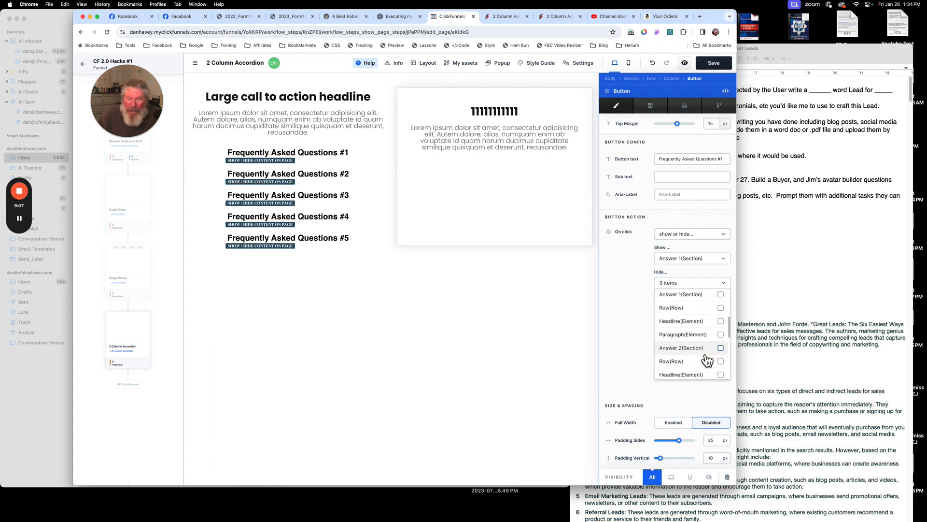
scroll(707, 360, down, 2)
click(721, 332)
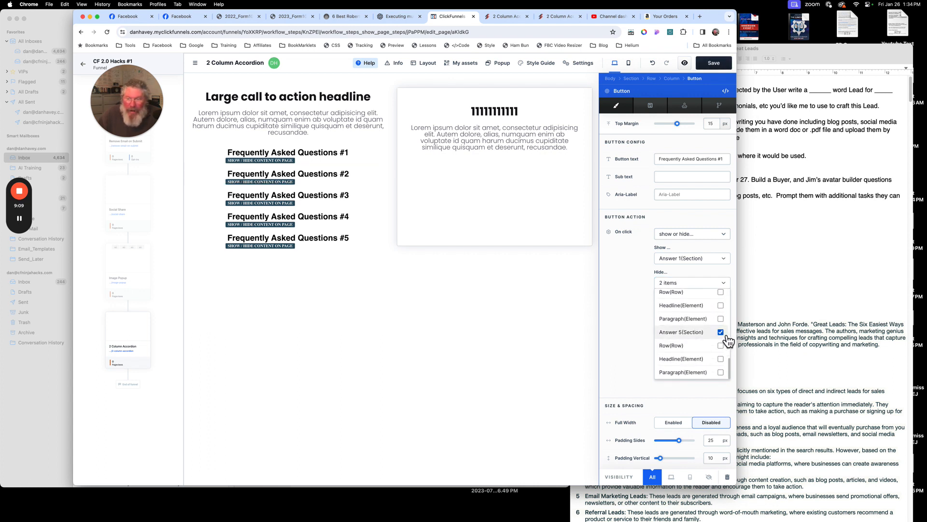
click(721, 332)
scroll(722, 333, up, 2)
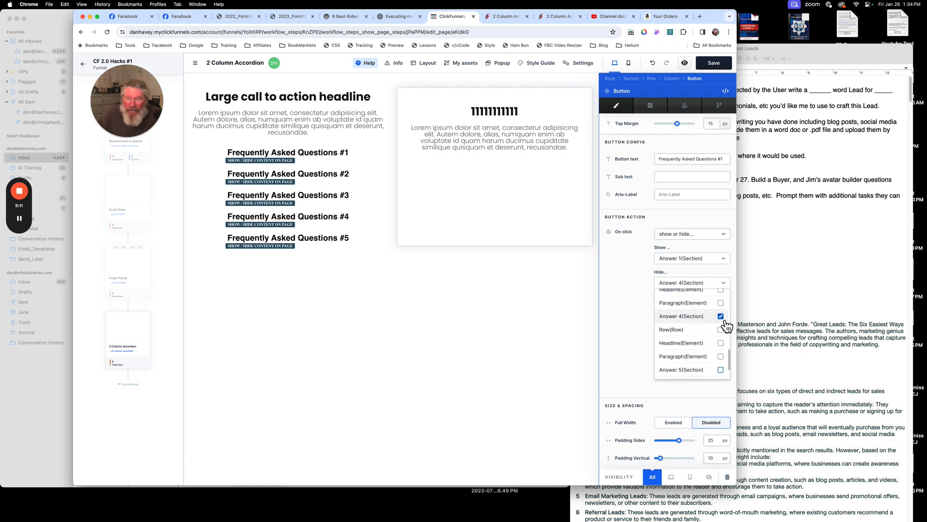
click(721, 316)
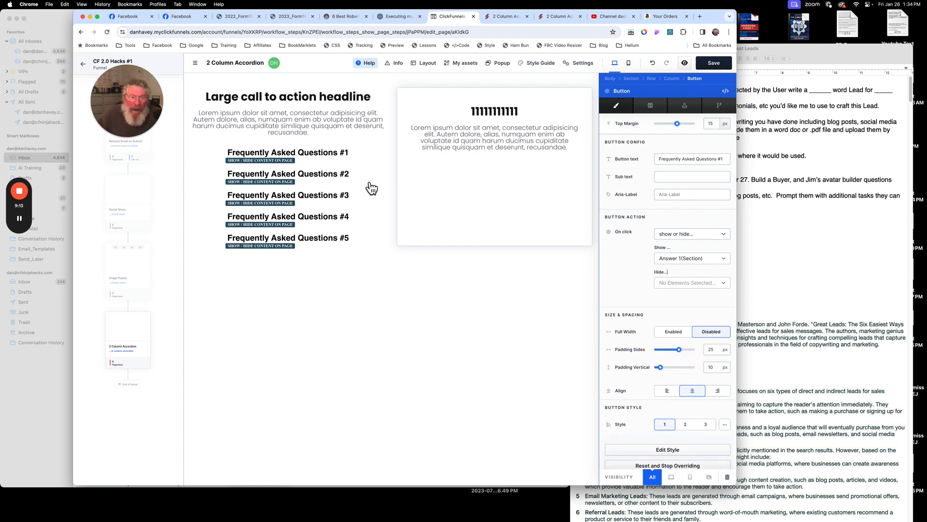
- Clear every hidden element from the second FAQ button's show or hide action, keeping Answer 2 as its shown block
click(355, 173)
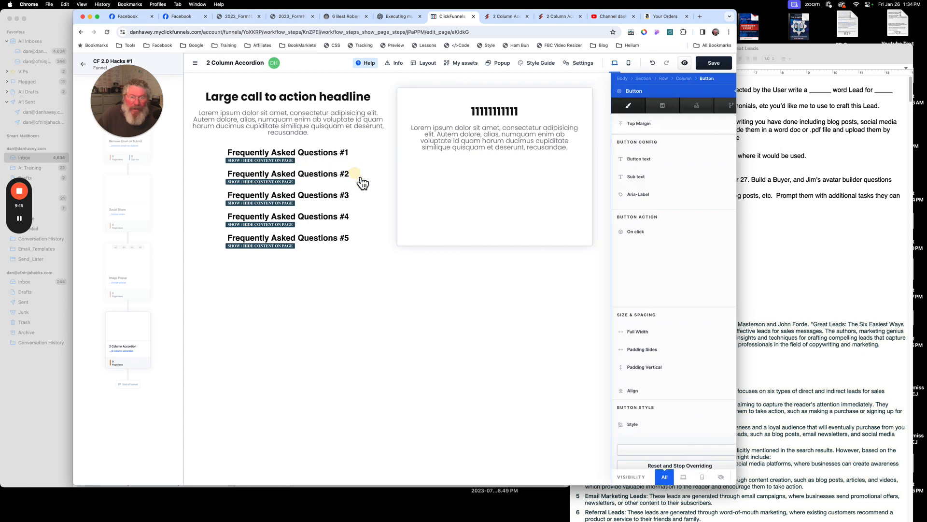
click(671, 285)
scroll(704, 337, down, 5)
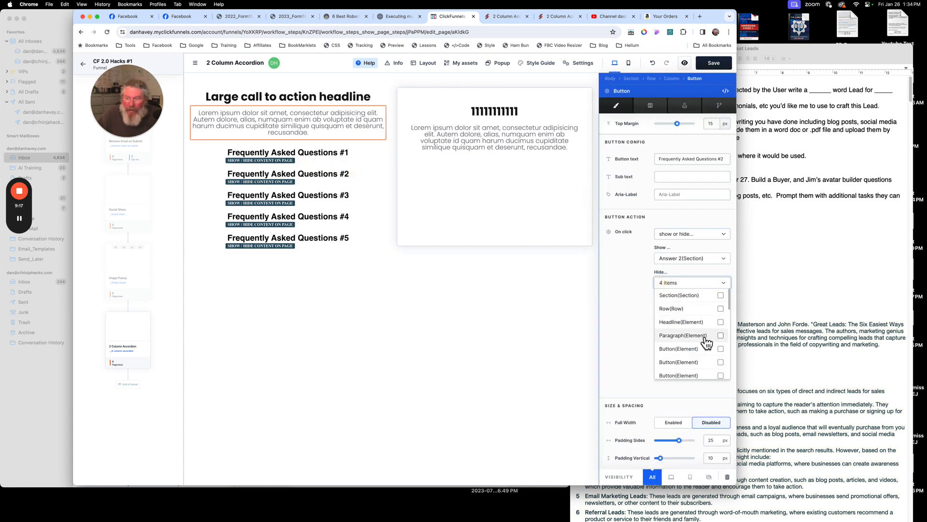
click(721, 368)
scroll(720, 357, down, 4)
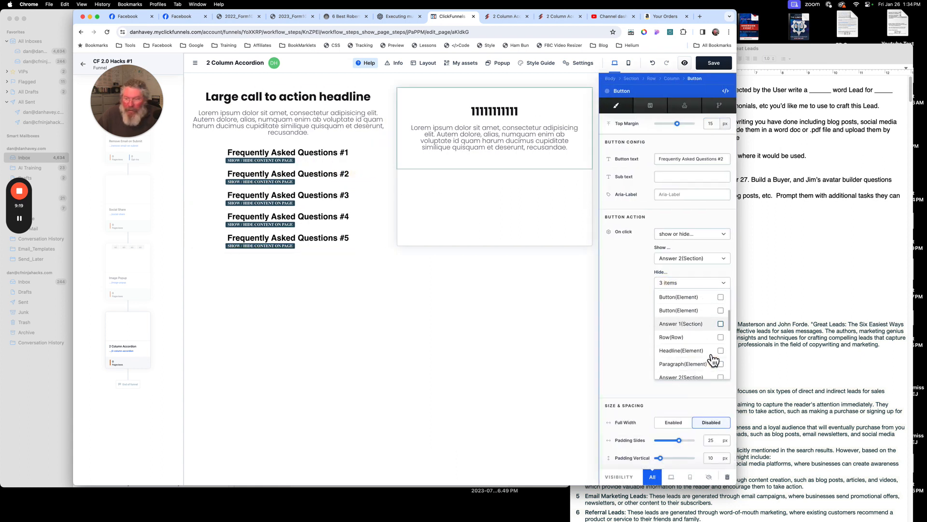
scroll(715, 357, down, 2)
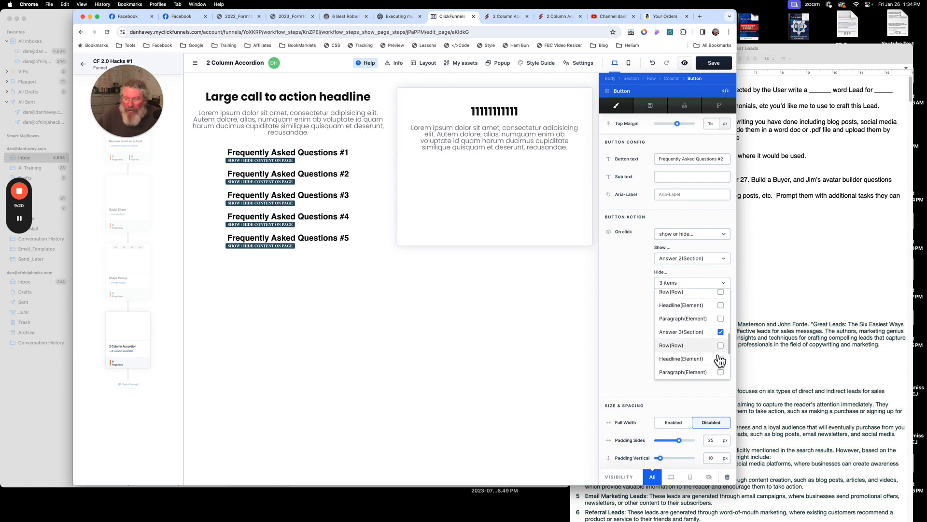
click(721, 333)
scroll(711, 344, down, 2)
click(720, 333)
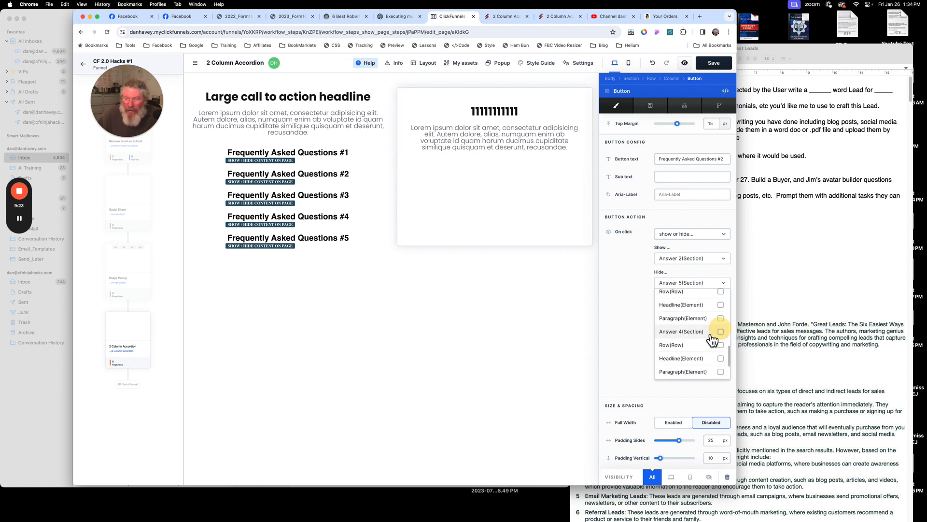
scroll(724, 340, down, 2)
click(720, 332)
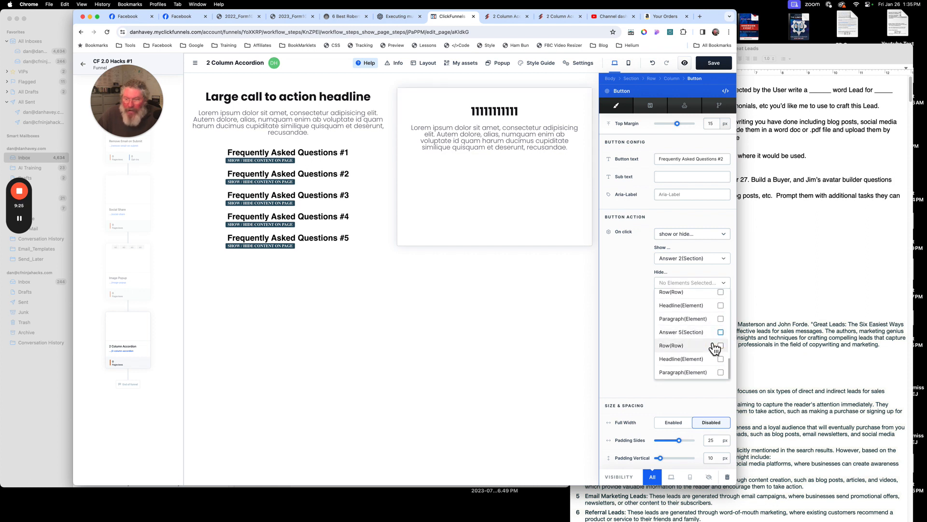
click(618, 303)
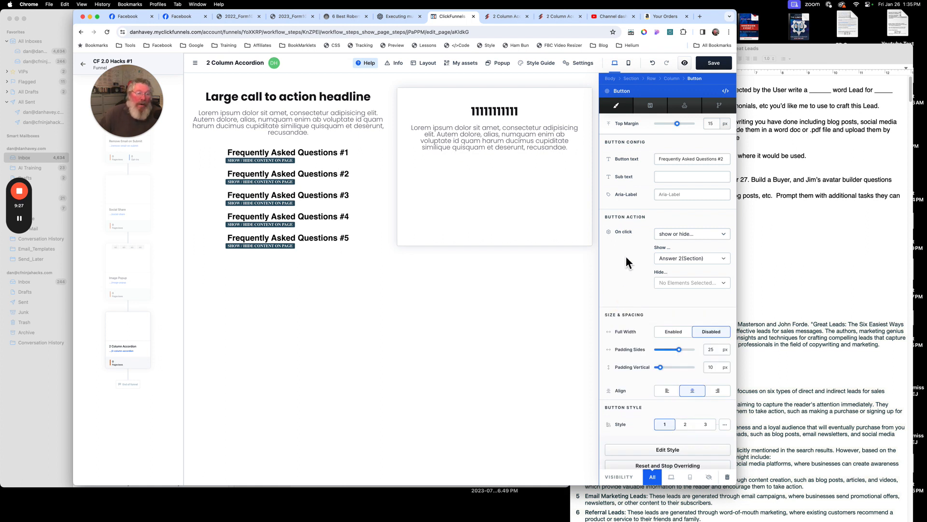
- Open the page's footer code and uncomment the line that hides all answer blocks when an FAQ is clicked
click(461, 196)
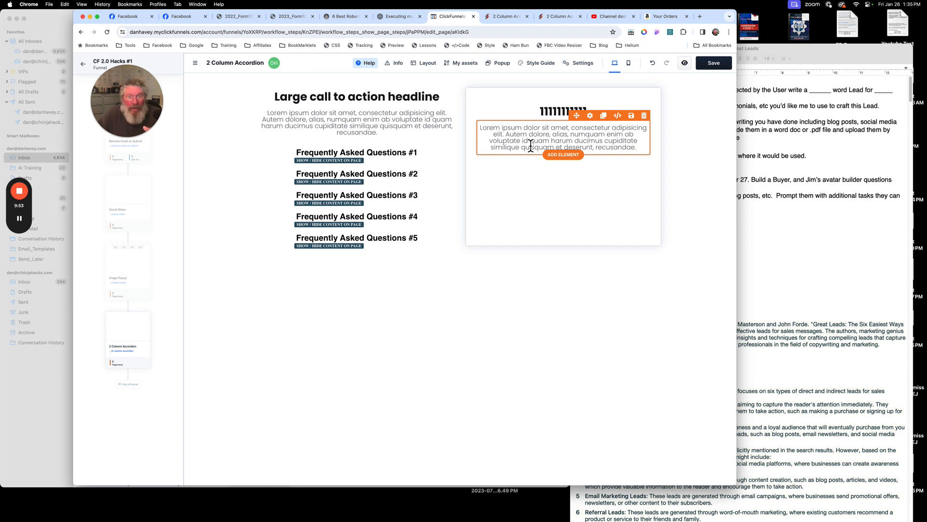
click(575, 64)
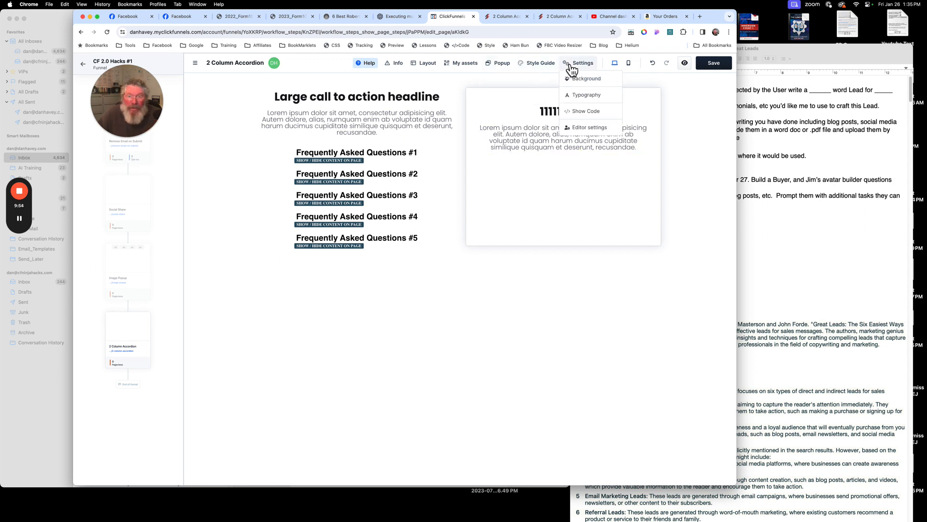
click(584, 121)
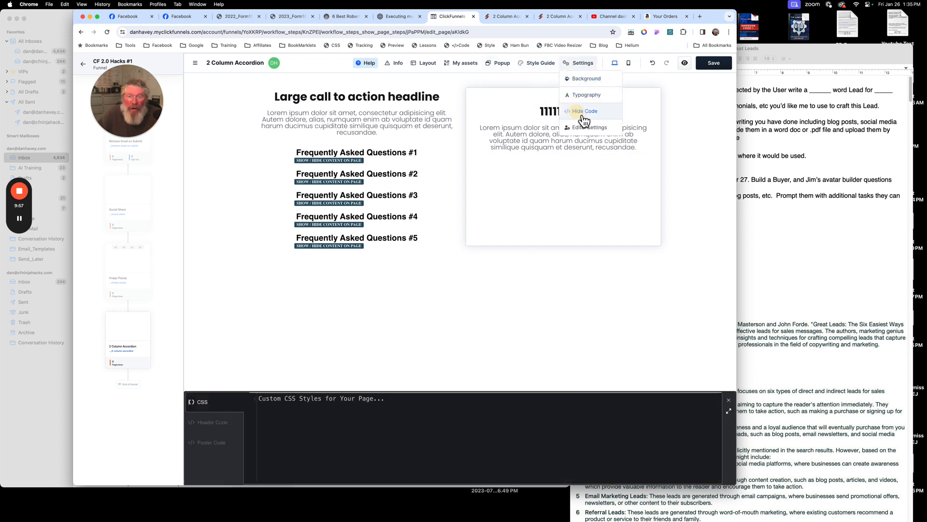
click(222, 447)
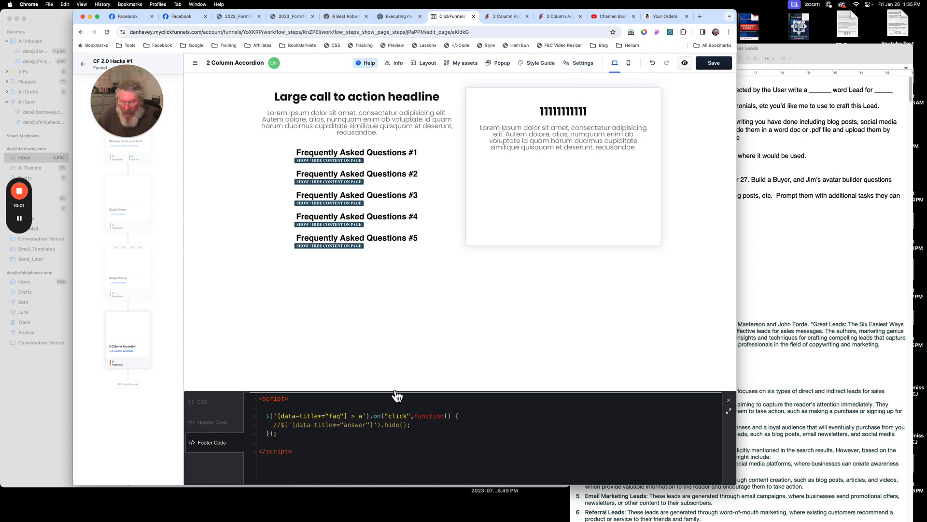
key(BackSpace)
key(BackSpace)
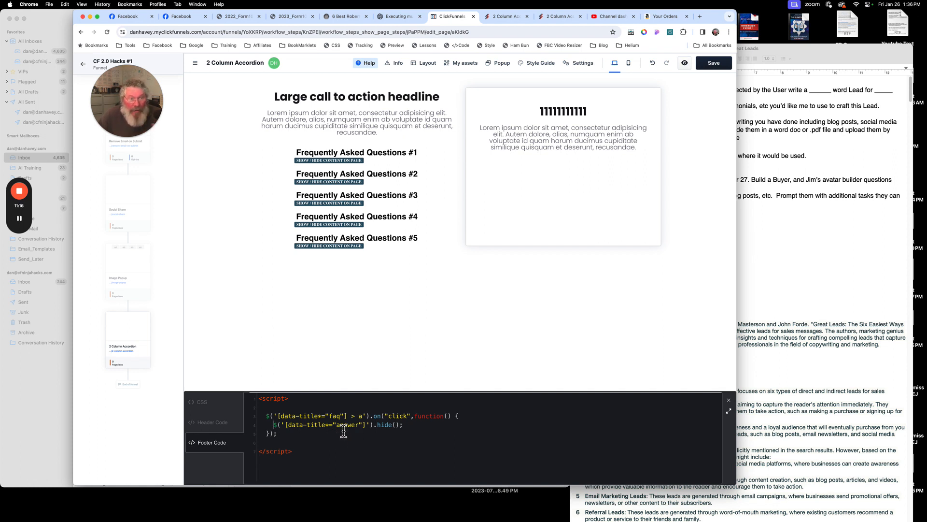
- Save the page and open its preview
click(708, 65)
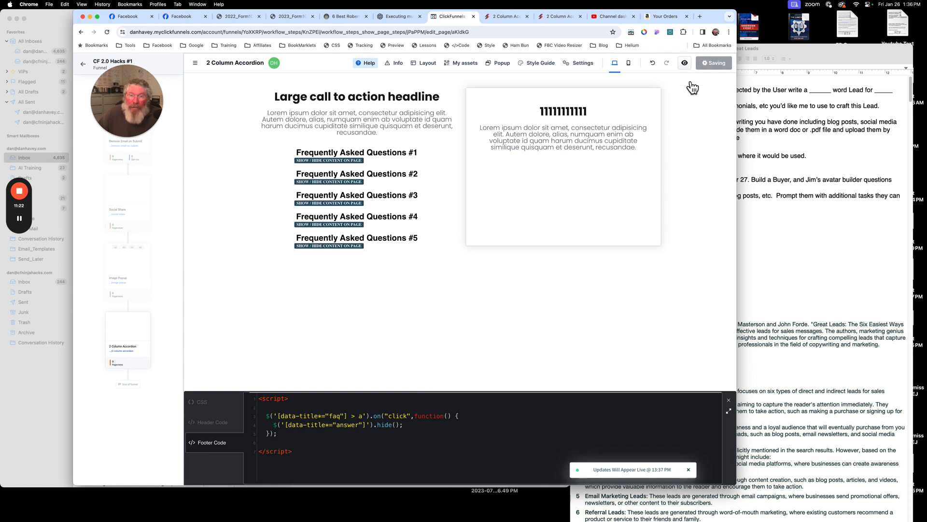
click(685, 63)
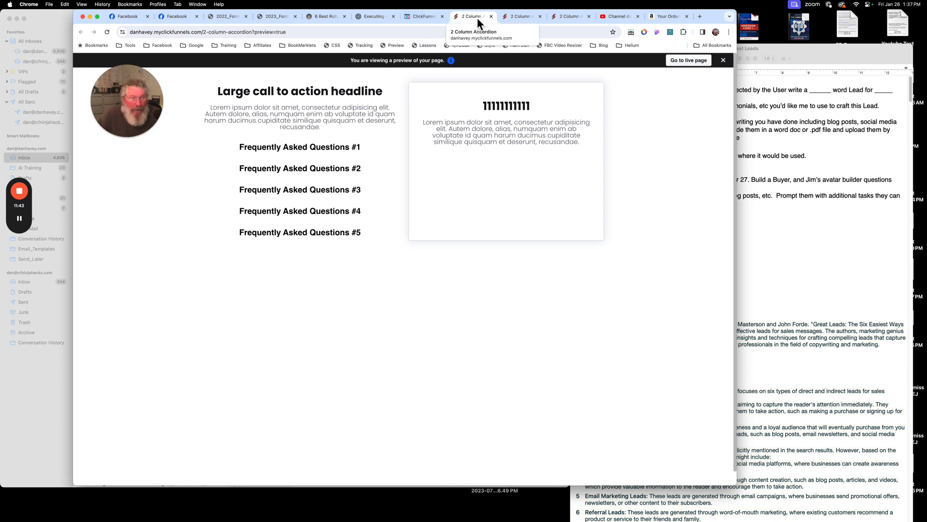
- Test each FAQ question in the preview for the answer it reveals and return to the page editor
click(340, 173)
click(336, 197)
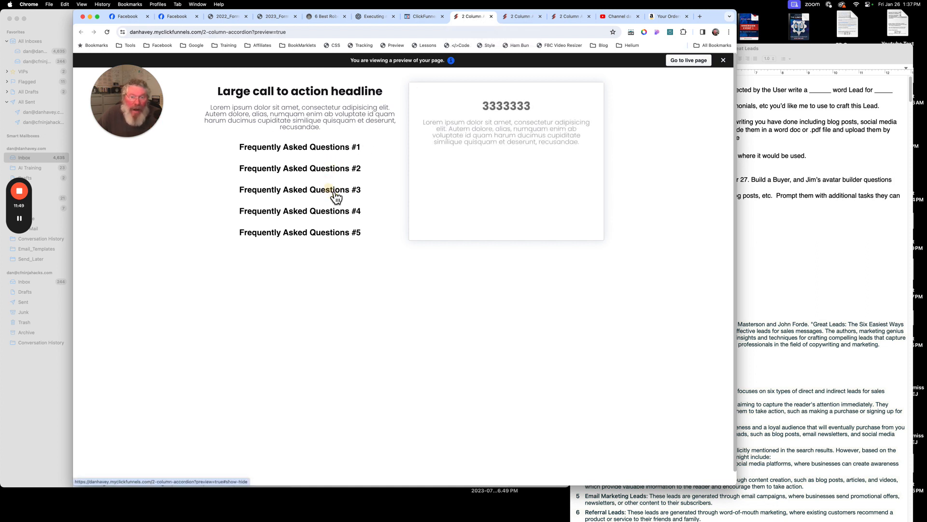
click(338, 221)
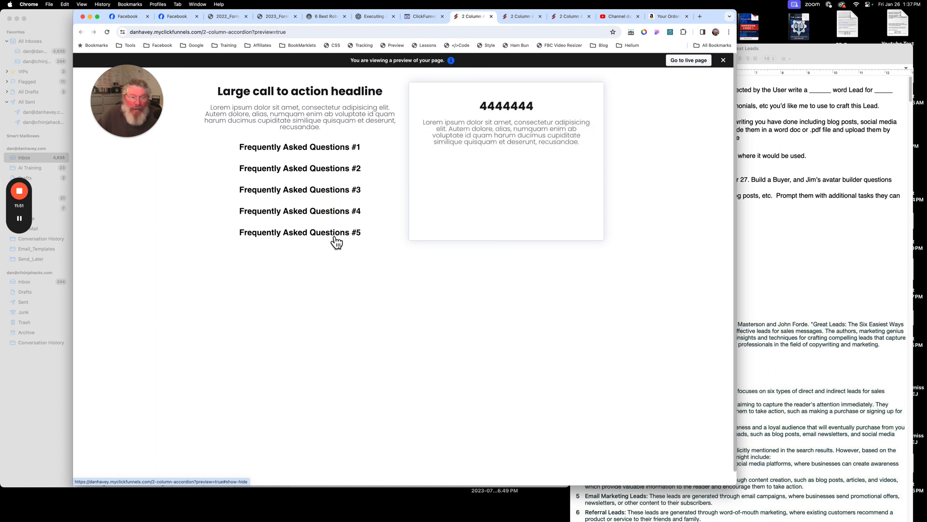
click(336, 233)
click(336, 214)
click(333, 189)
click(334, 167)
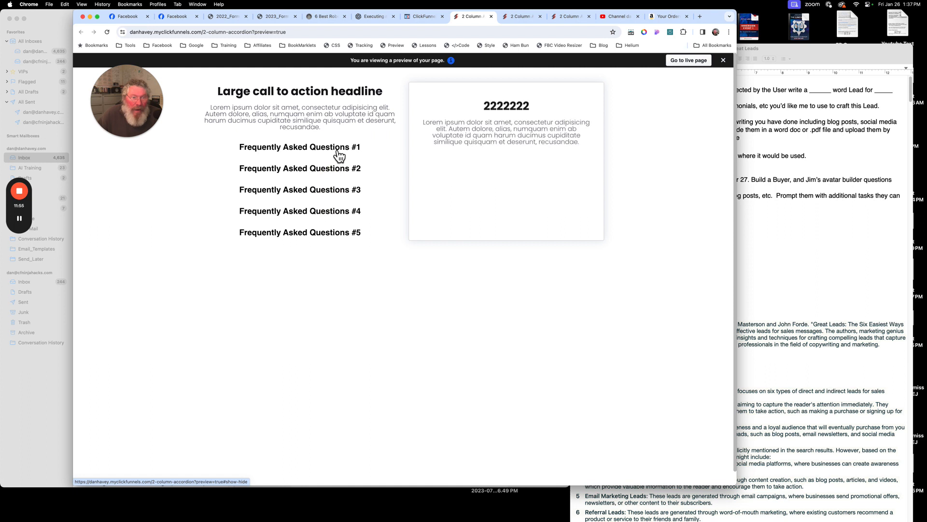
click(338, 154)
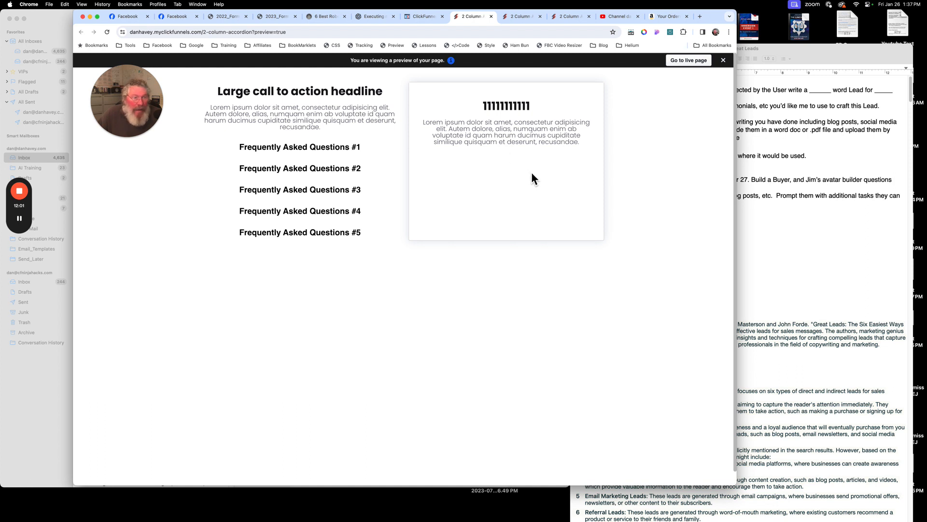
click(333, 196)
click(336, 213)
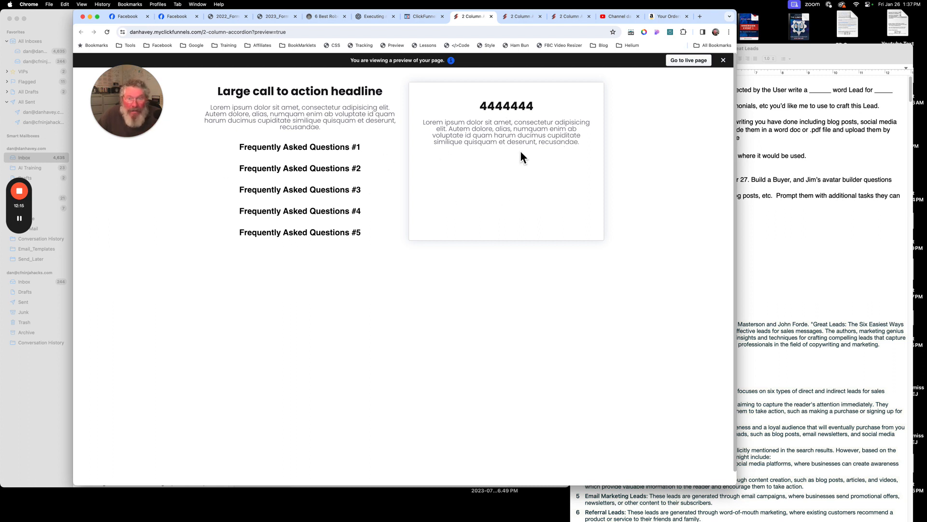
click(428, 19)
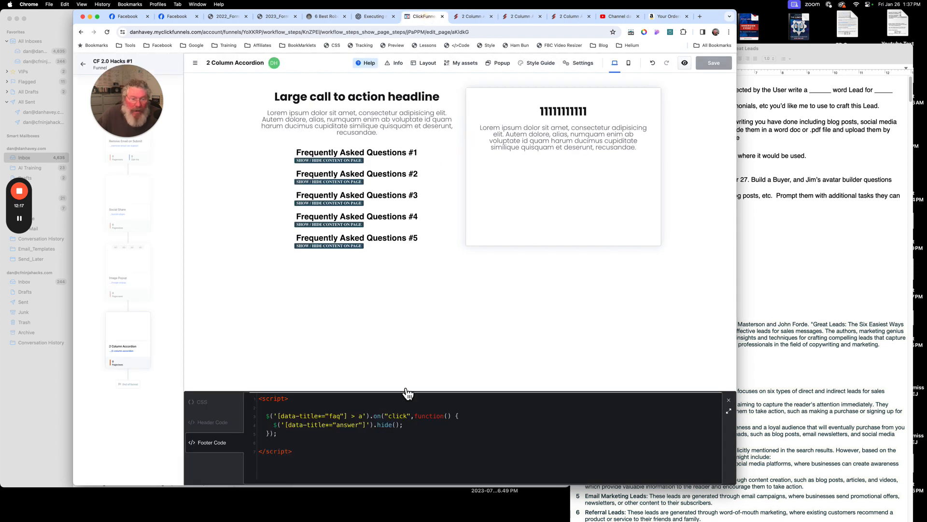